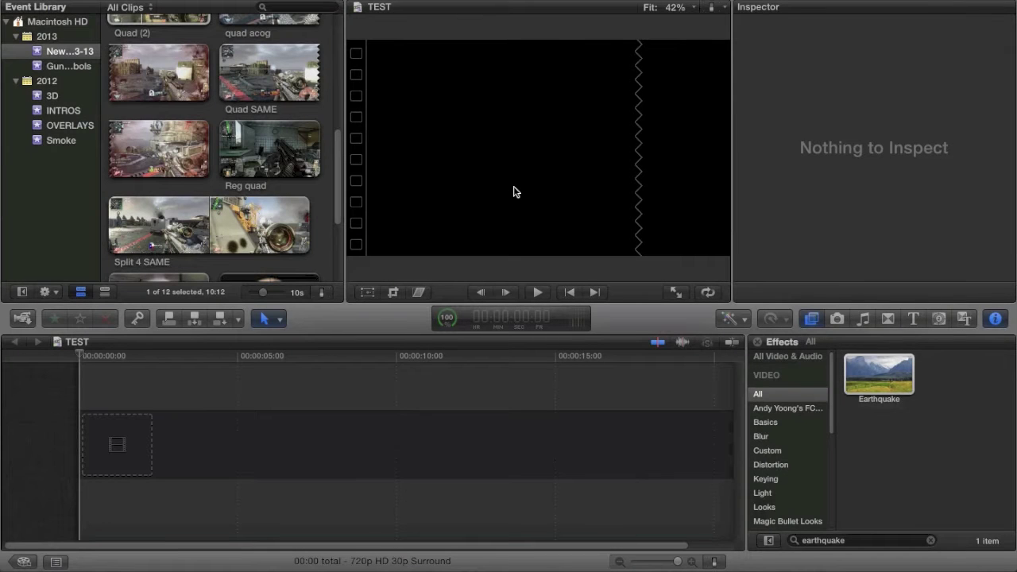
Step: Switch the browser from Transitions to Titles and scroll through the 164 title items
{"action": "left_click", "coordinate": [887, 319]}
{"action": "left_click", "coordinate": [910, 319]}
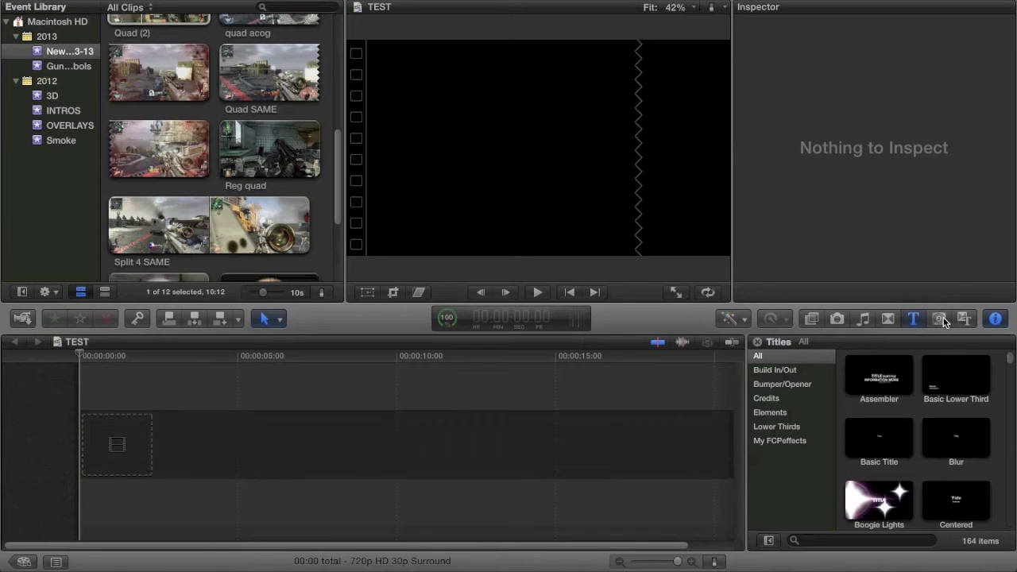
{"action": "scroll", "coordinate": [914, 445], "scroll_direction": "down", "scroll_amount": 5}
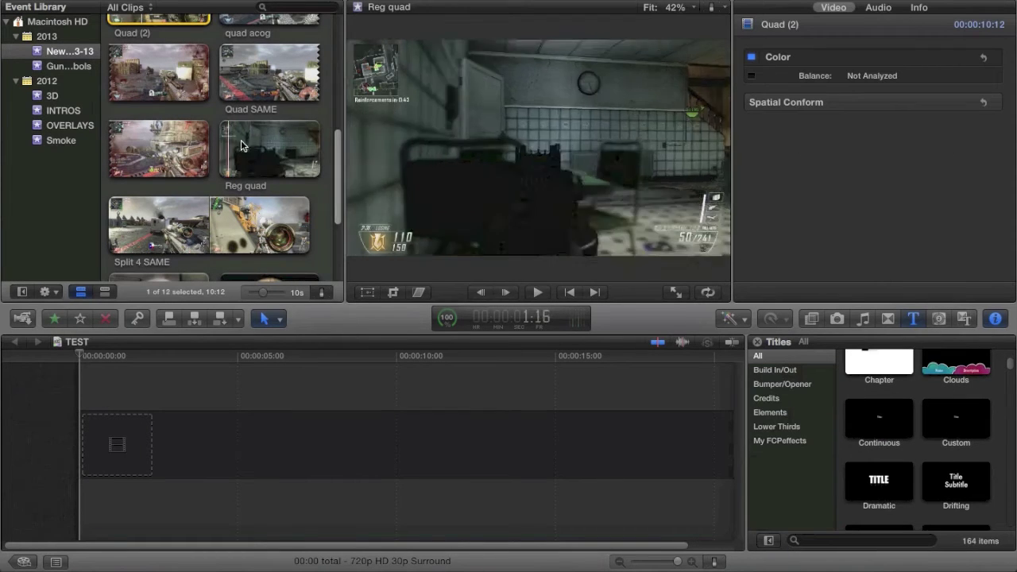
Step: Append the Quad SAME clip to the start of the TEST timeline with E
{"action": "left_click", "coordinate": [251, 89]}
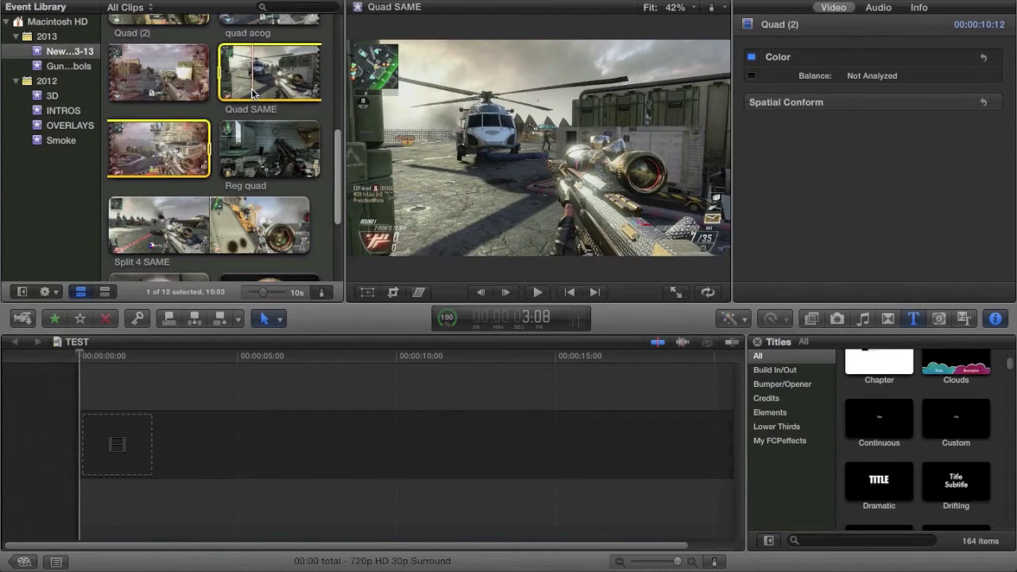
{"action": "key", "text": "e"}
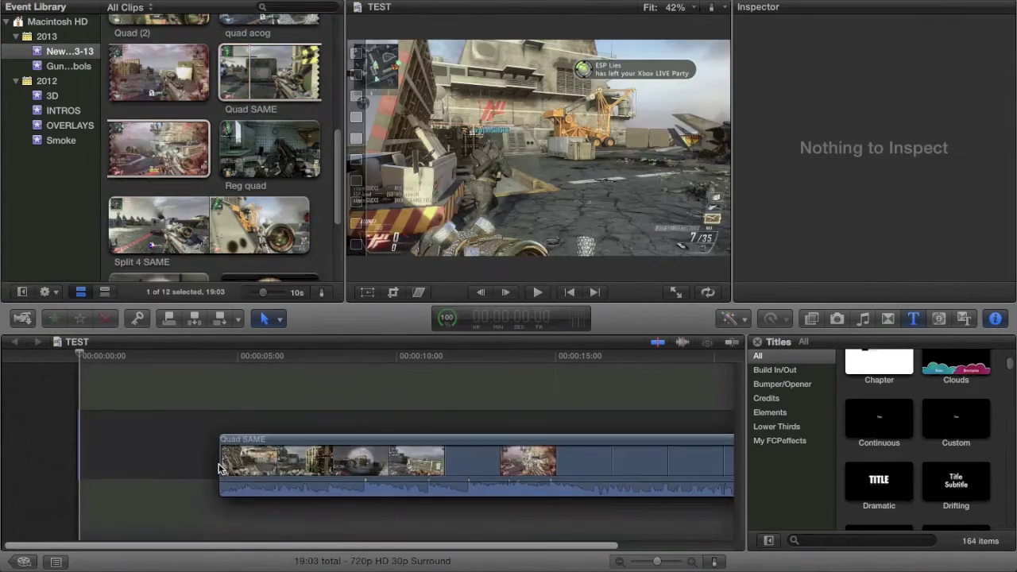
{"action": "scroll", "coordinate": [926, 435], "scroll_direction": "down", "scroll_amount": 8}
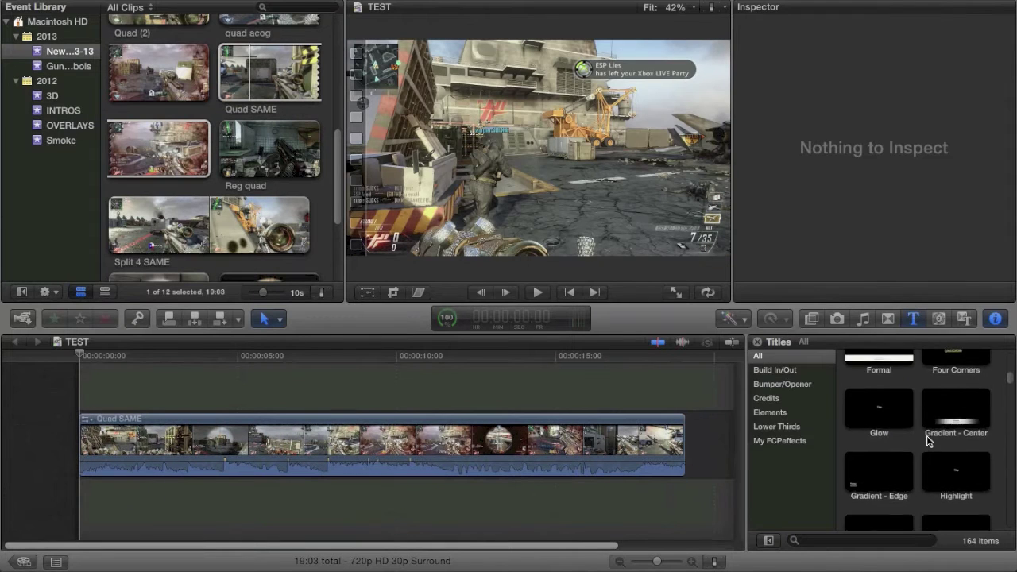
{"action": "scroll", "coordinate": [926, 436], "scroll_direction": "down", "scroll_amount": 10}
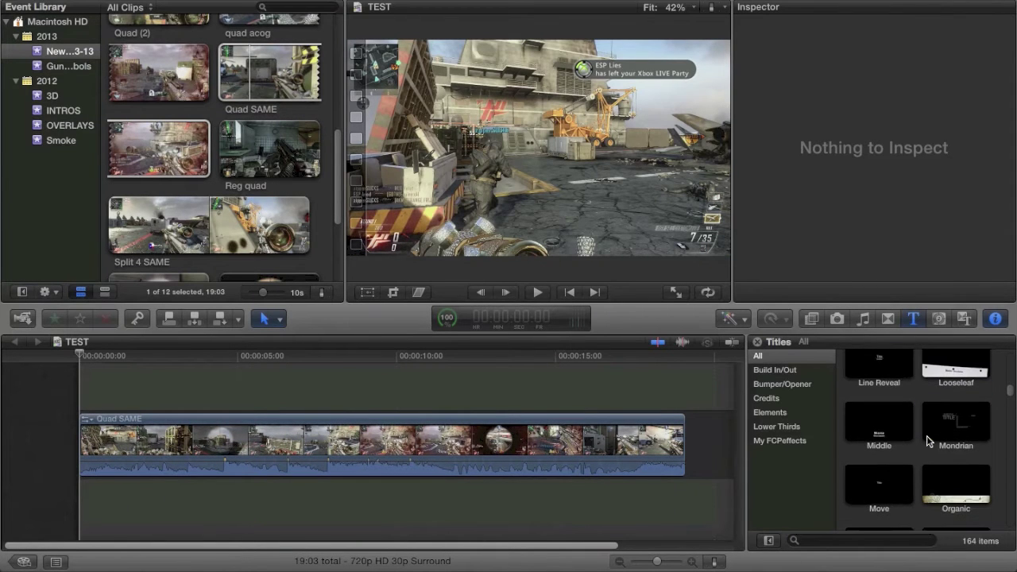
{"action": "scroll", "coordinate": [927, 436], "scroll_direction": "up", "scroll_amount": 6}
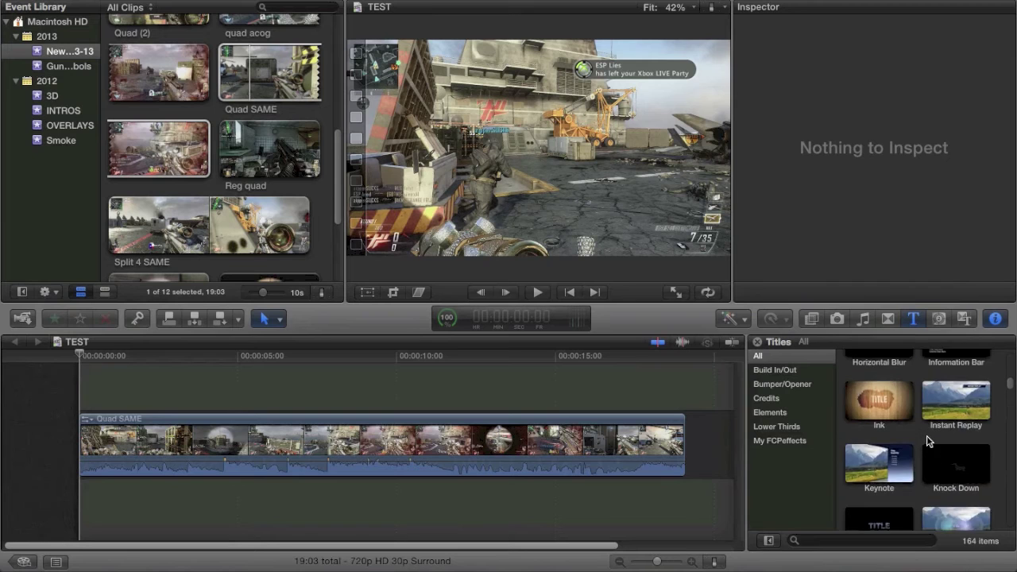
{"action": "left_click_drag", "start_coordinate": [936, 455], "coordinate": [227, 385]}
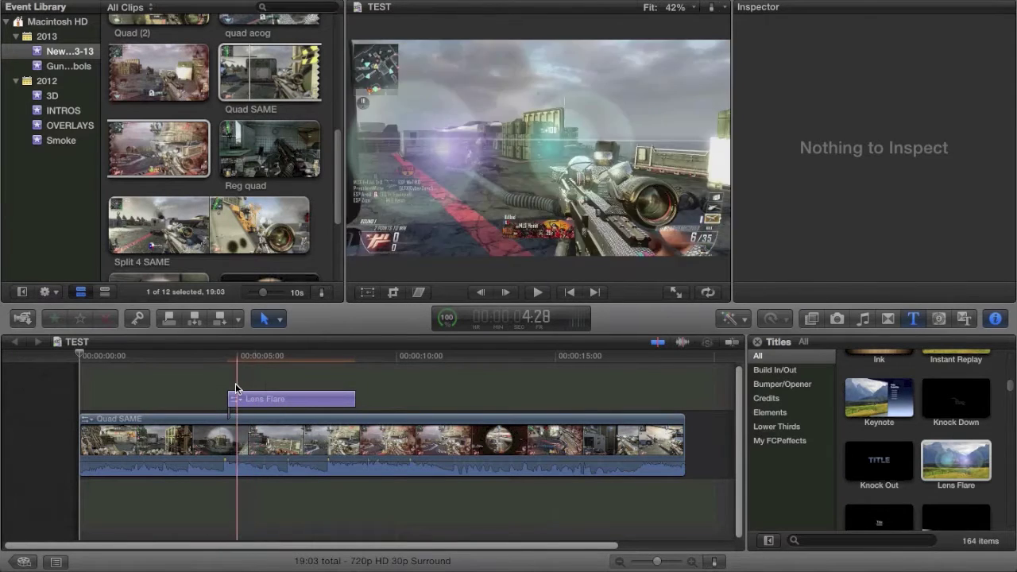
{"action": "left_click", "coordinate": [259, 400]}
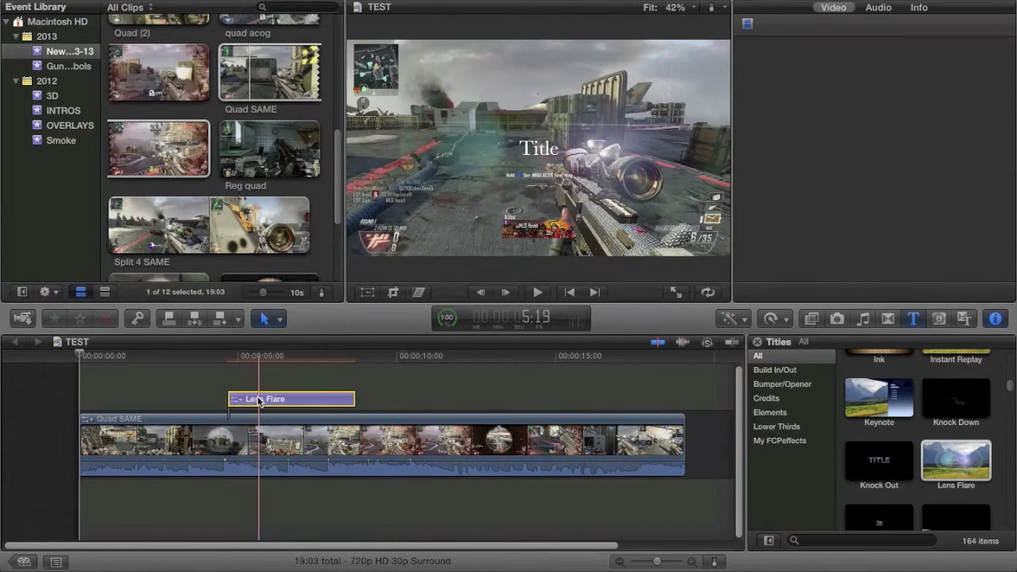
{"action": "double_click", "coordinate": [544, 154]}
{"action": "key", "text": "BackSpace"}
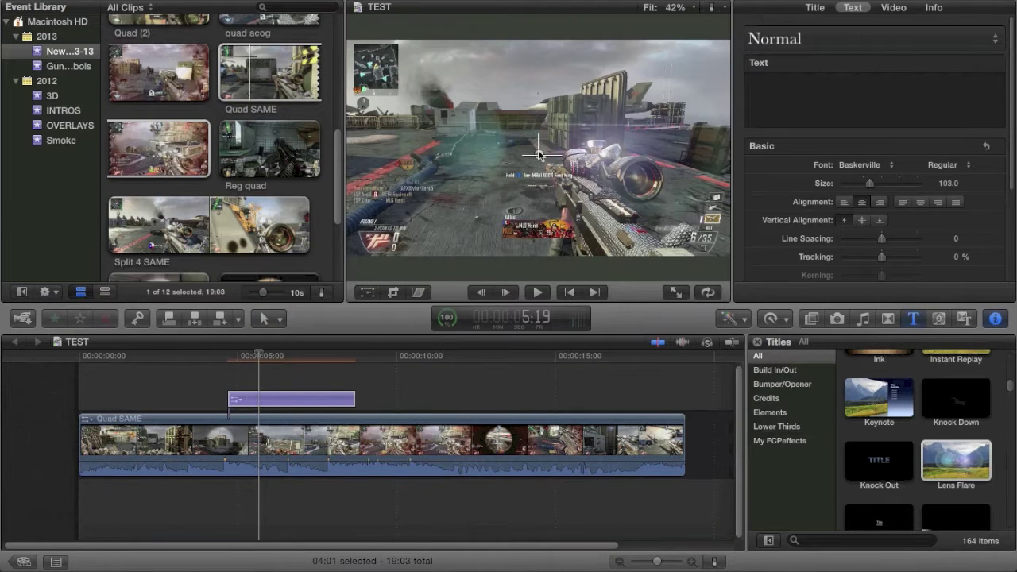
{"action": "left_click", "coordinate": [276, 432]}
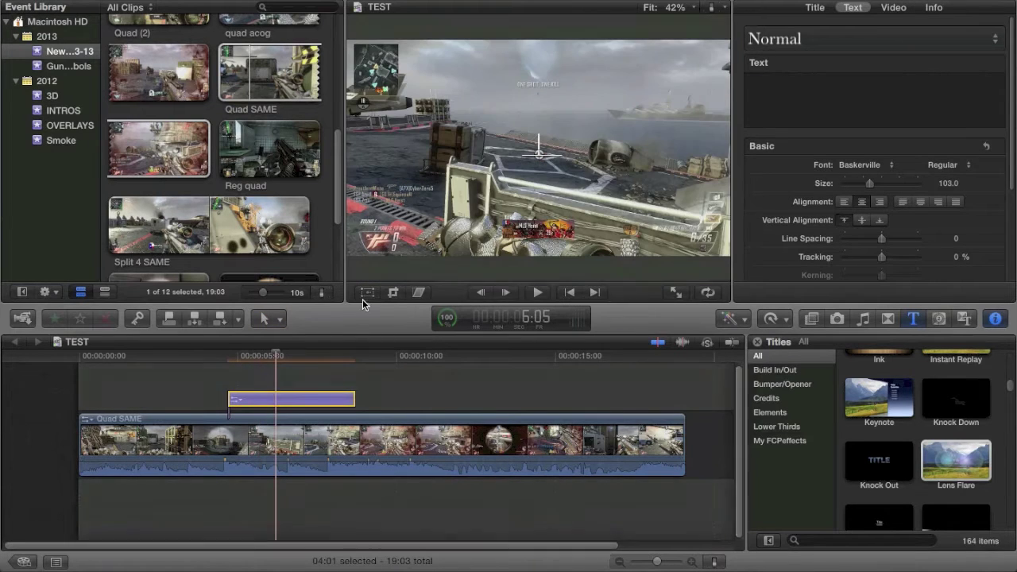
{"action": "left_click", "coordinate": [367, 292]}
{"action": "left_click_drag", "start_coordinate": [496, 193], "coordinate": [441, 141]}
{"action": "key", "text": "super+z"}
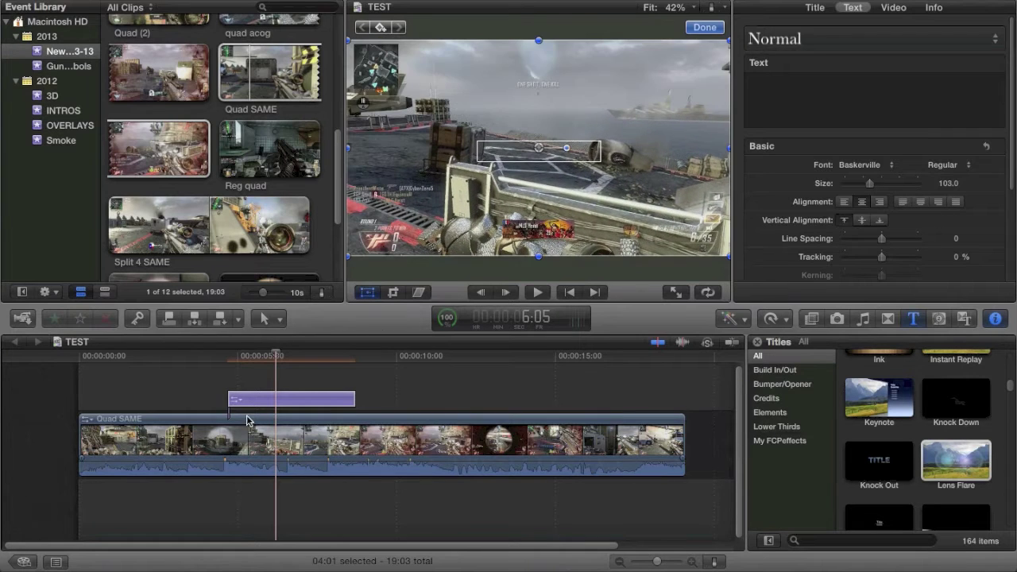
{"action": "left_click", "coordinate": [253, 404]}
{"action": "left_click_drag", "start_coordinate": [464, 161], "coordinate": [476, 191]}
{"action": "key", "text": "super+z"}
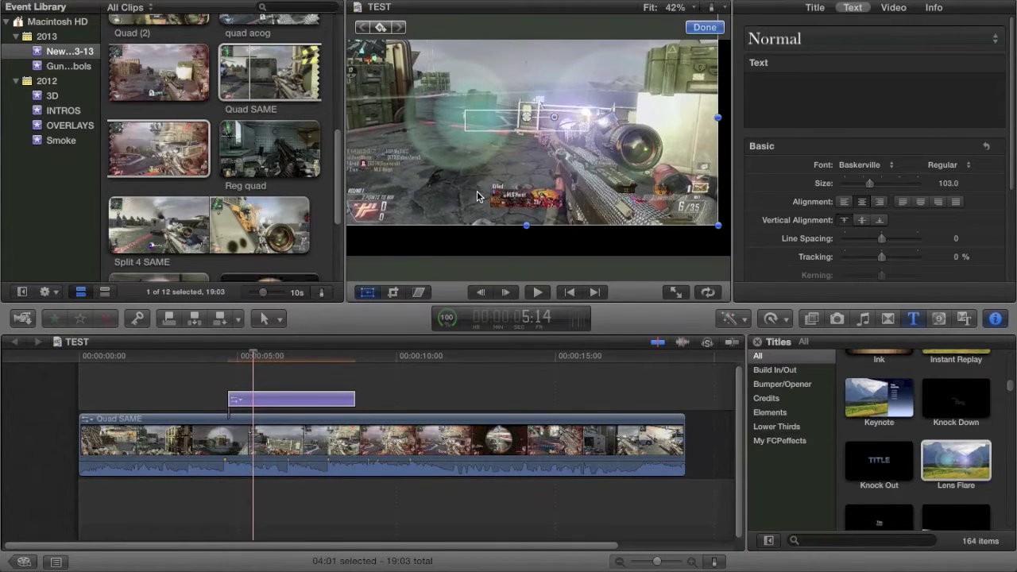
{"action": "left_click", "coordinate": [705, 27]}
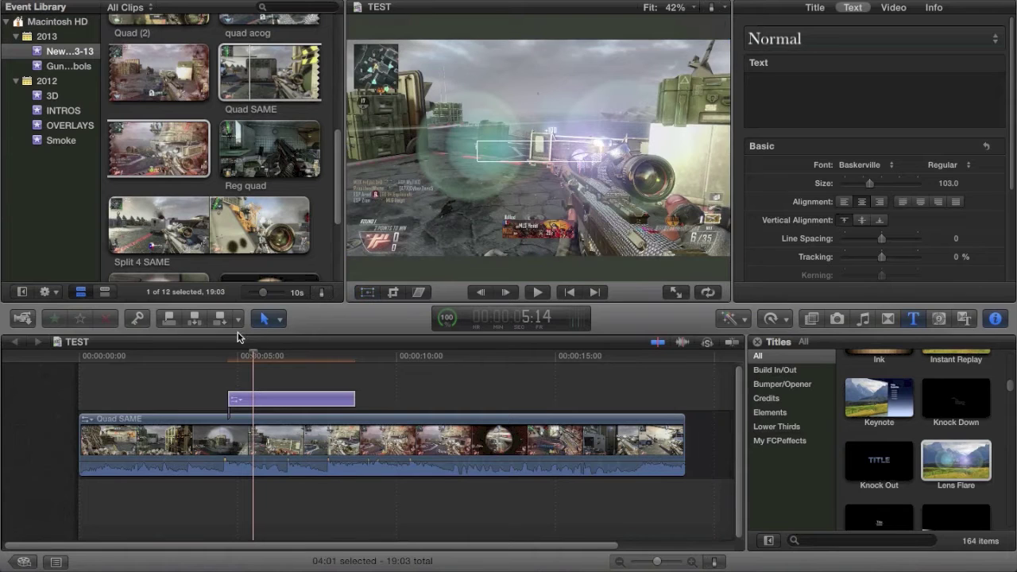
{"action": "key", "text": "space"}
{"action": "left_click", "coordinate": [368, 293]}
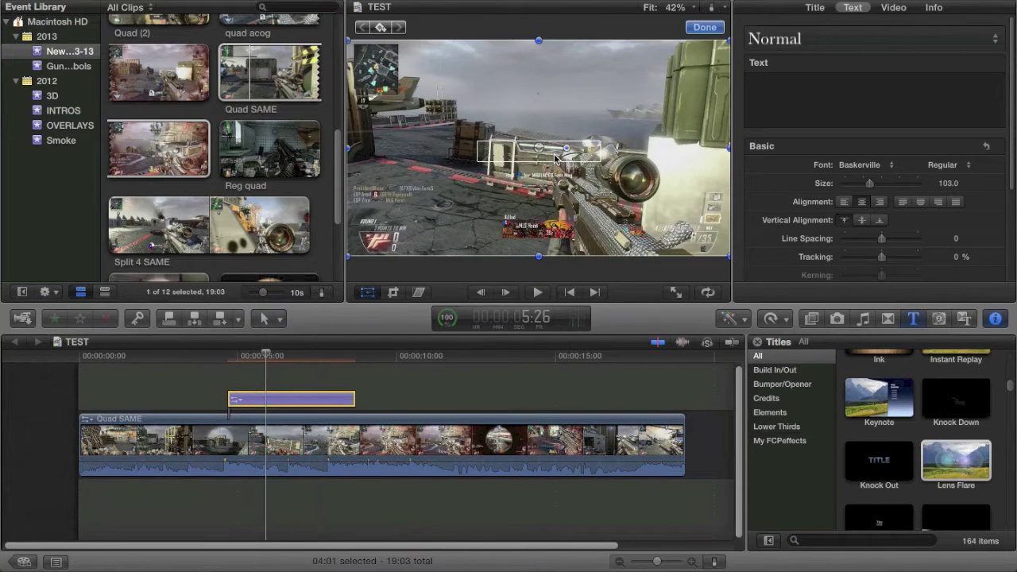
{"action": "mouse_move", "coordinate": [477, 159]}
{"action": "left_mouse_down"}
{"action": "mouse_move", "coordinate": [461, 139]}
{"action": "mouse_move", "coordinate": [469, 159]}
{"action": "left_mouse_up"}
{"action": "key", "text": "super+z"}
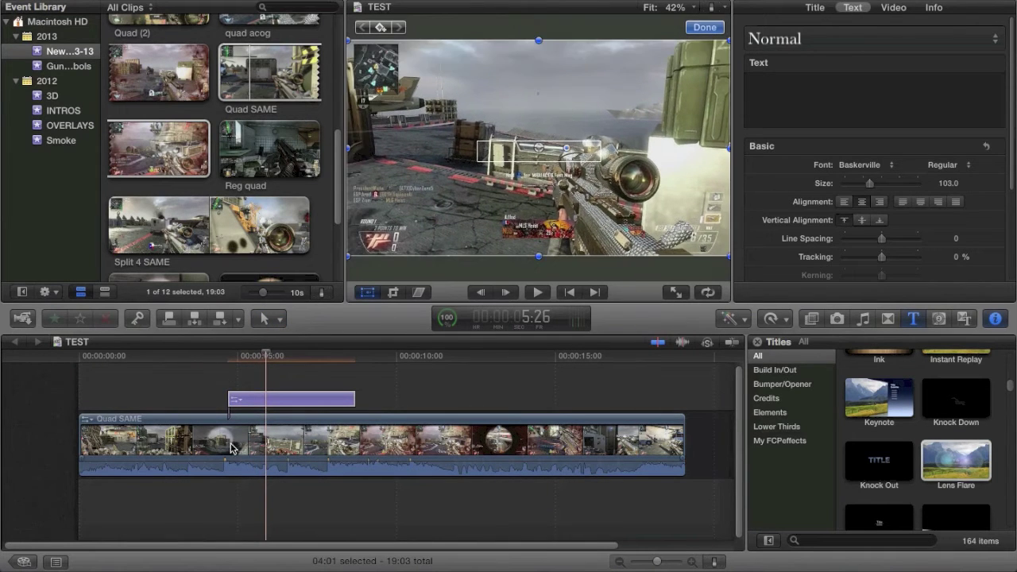
{"action": "left_click", "coordinate": [230, 448]}
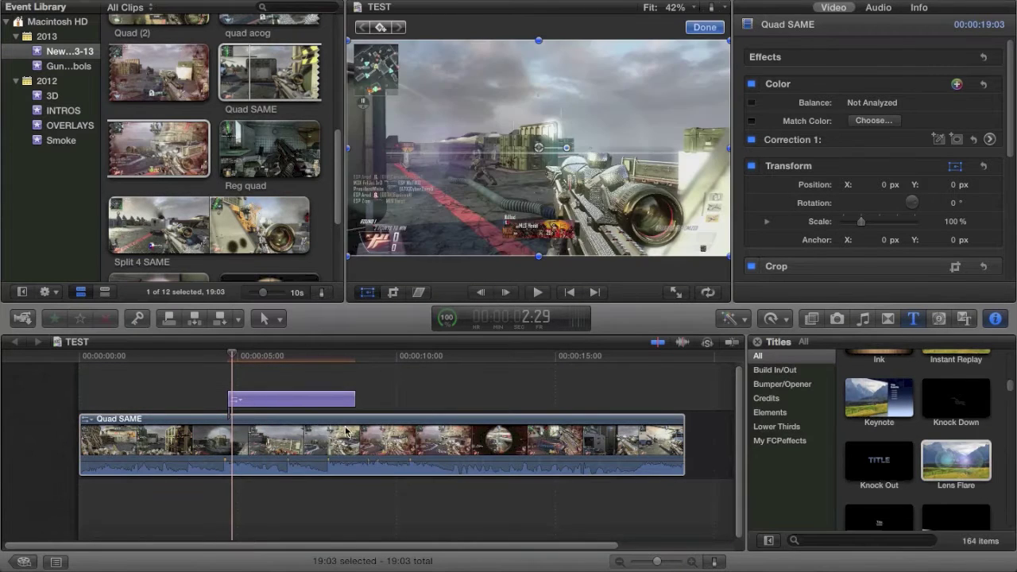
{"action": "left_click", "coordinate": [221, 438]}
{"action": "key", "text": "space"}
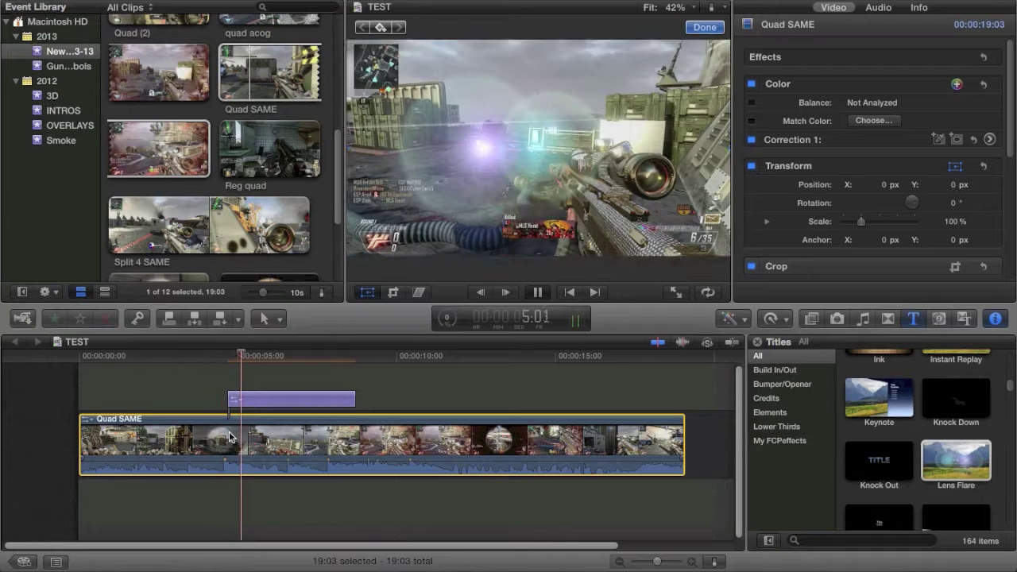
{"action": "key", "text": "space"}
{"action": "left_click", "coordinate": [260, 406]}
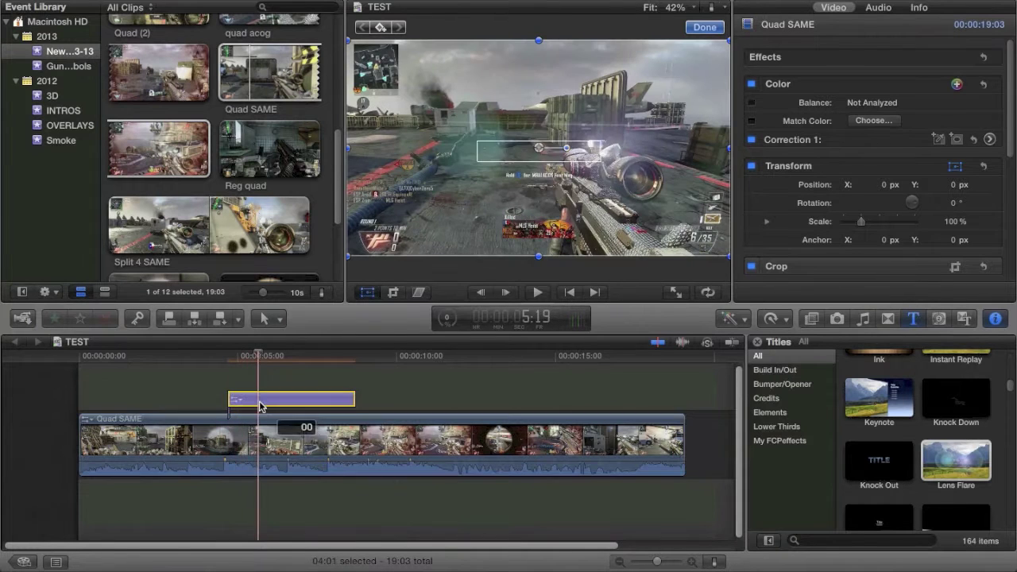
{"action": "key", "text": "Delete"}
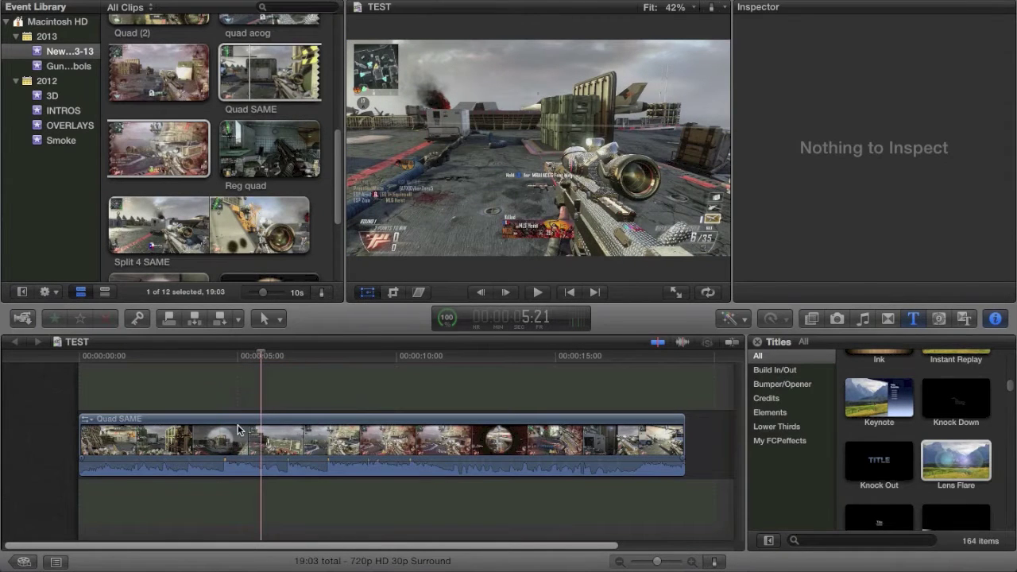
Step: Reopen the TEST project from the Project Library and show the My FCPeffects titles
{"action": "left_click", "coordinate": [15, 561]}
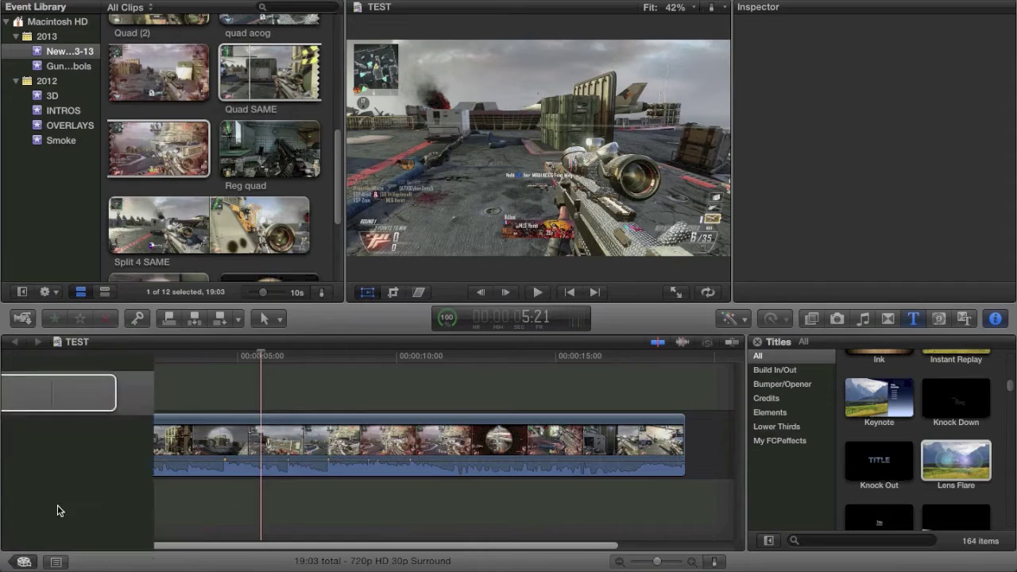
{"action": "double_click", "coordinate": [149, 401]}
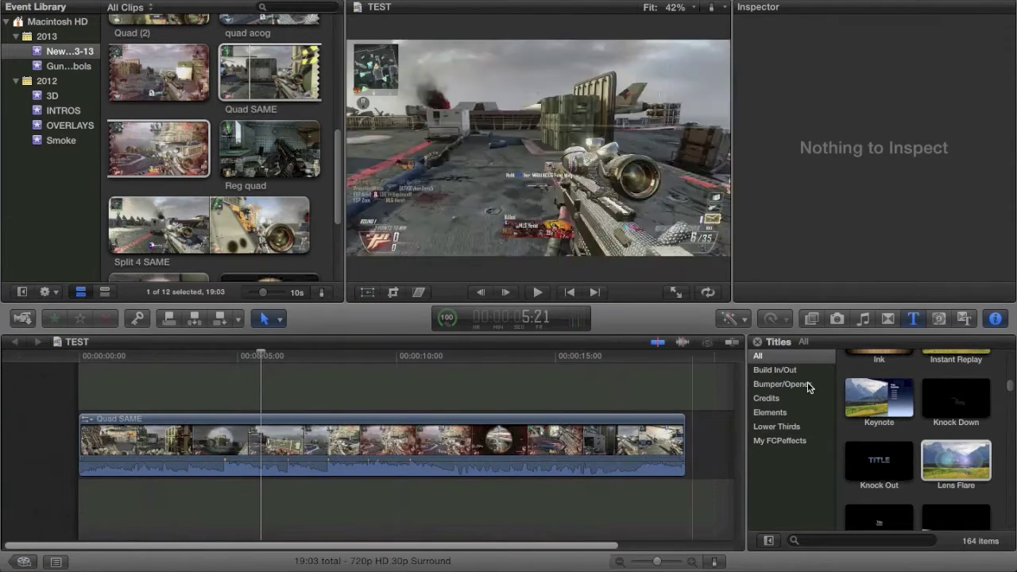
{"action": "left_click", "coordinate": [779, 441]}
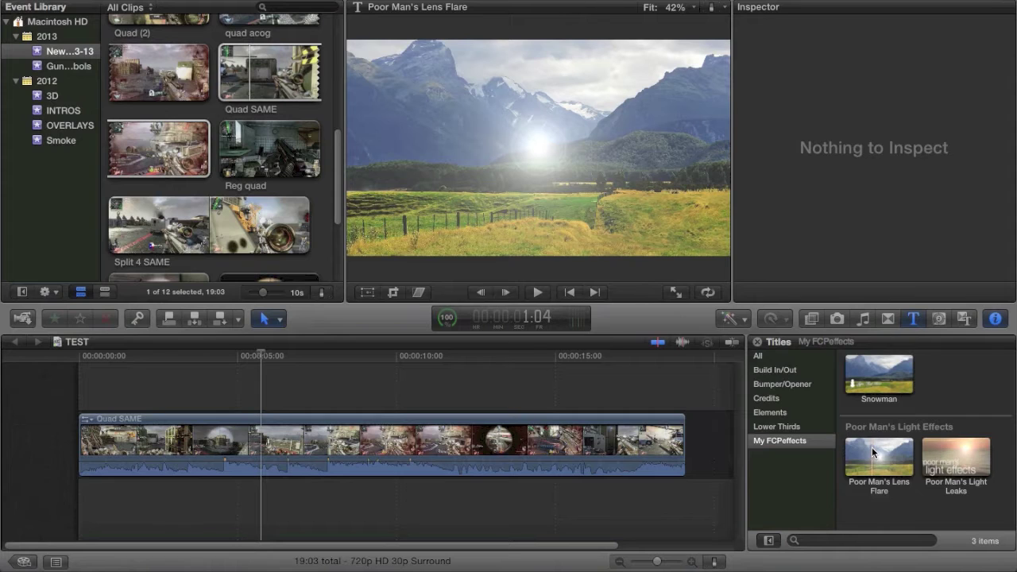
Step: Place Poor Man's Lens Flare above Quad SAME and move its centre to X -0.49, Y 0.38
{"action": "left_click", "coordinate": [869, 451]}
{"action": "left_click_drag", "start_coordinate": [869, 451], "coordinate": [176, 401]}
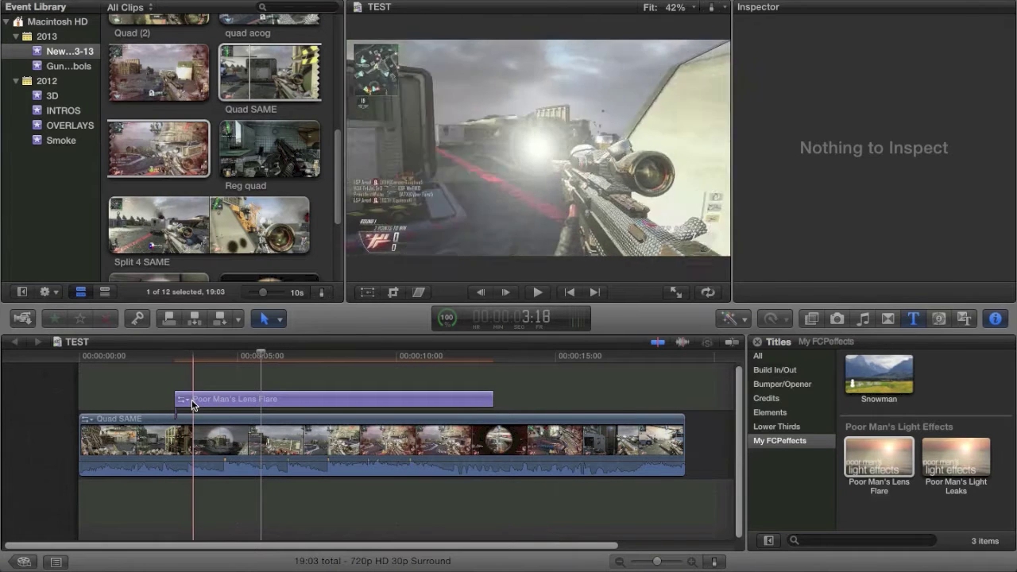
{"action": "left_click", "coordinate": [183, 407]}
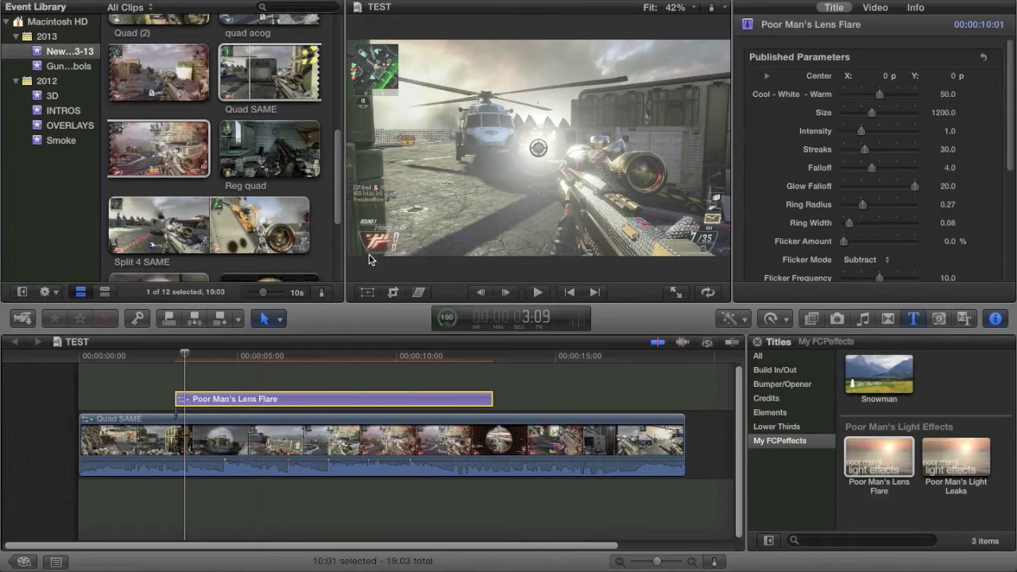
{"action": "left_click_drag", "start_coordinate": [550, 151], "coordinate": [434, 68]}
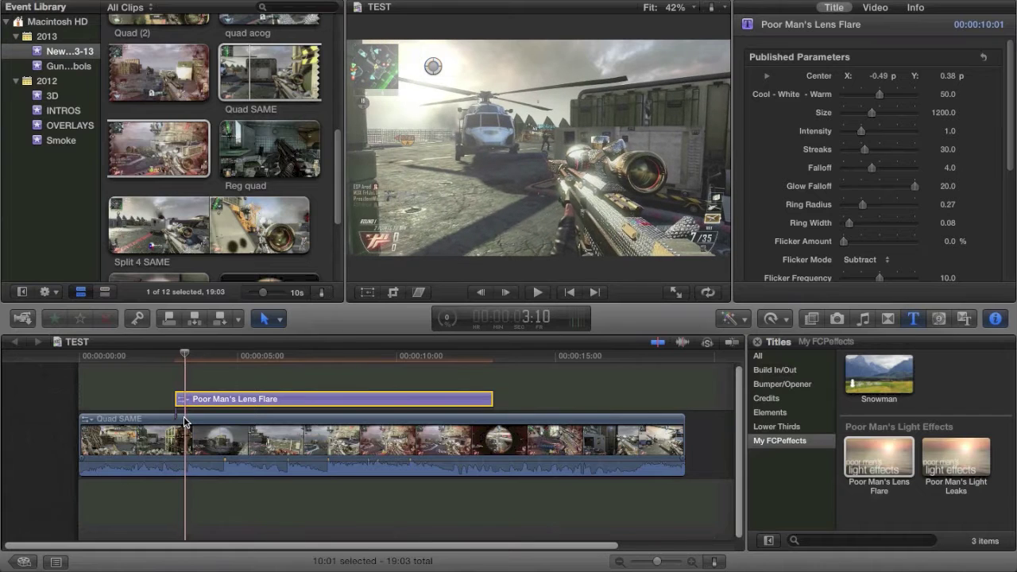
{"action": "left_click", "coordinate": [185, 423]}
Step: Try the flare's Warmth at 100 and 0, then set it to a warm value
{"action": "left_click", "coordinate": [187, 400]}
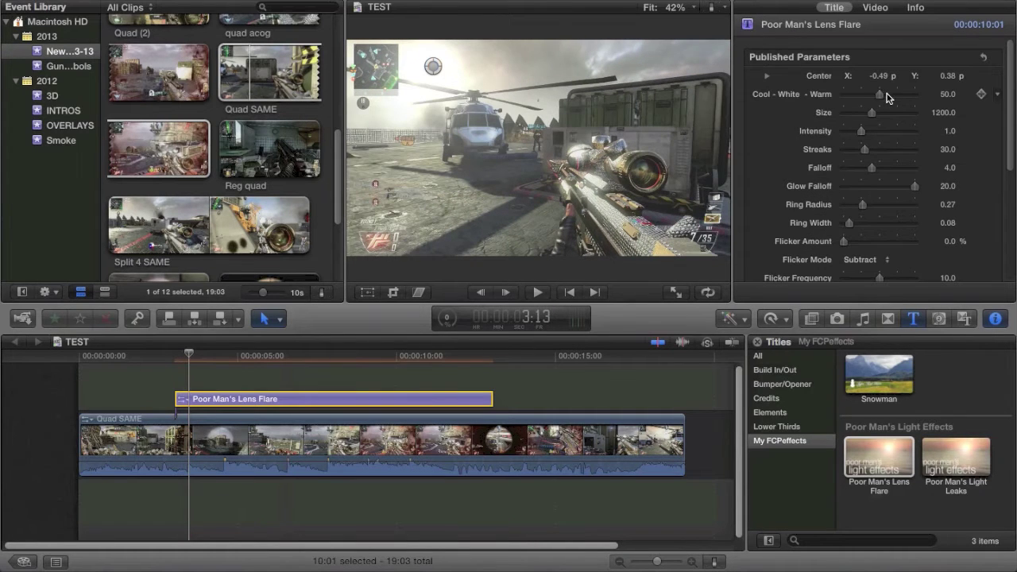
{"action": "left_click_drag", "start_coordinate": [886, 95], "coordinate": [930, 96]}
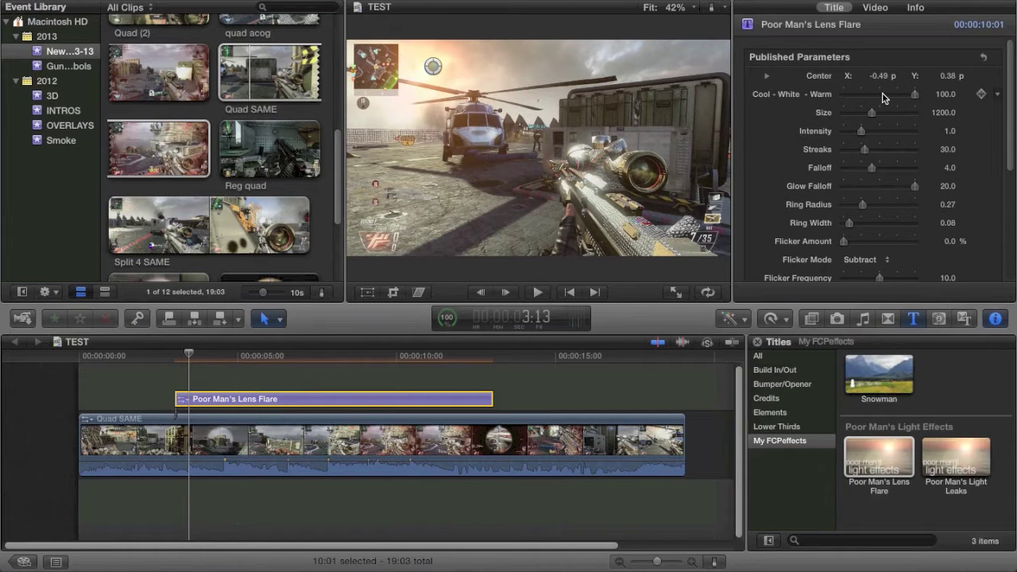
{"action": "left_click_drag", "start_coordinate": [884, 95], "coordinate": [843, 94]}
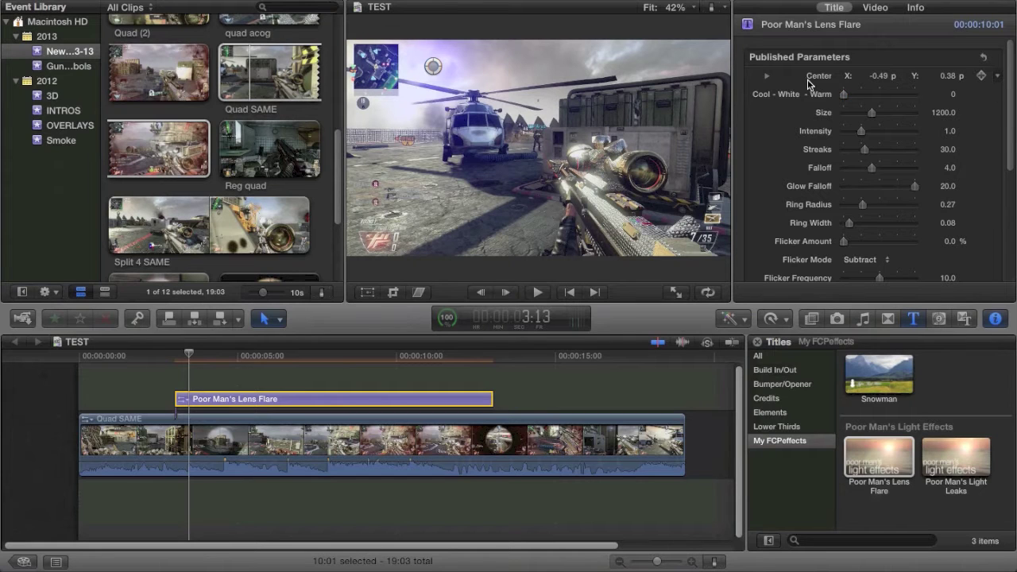
{"action": "left_click_drag", "start_coordinate": [883, 96], "coordinate": [911, 101]}
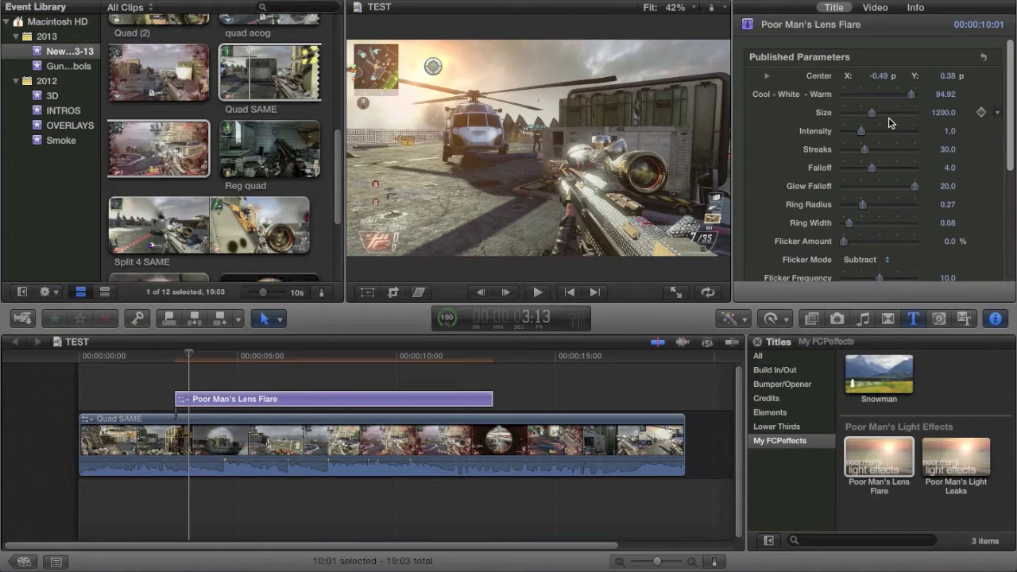
Step: Set the flare's Size to 3000, Intensity to 3.21 and Streaks to 62.44, and lower Falloff
{"action": "mouse_move", "coordinate": [887, 114]}
{"action": "left_mouse_down"}
{"action": "mouse_move", "coordinate": [914, 113]}
{"action": "mouse_move", "coordinate": [900, 128]}
{"action": "mouse_move", "coordinate": [928, 140]}
{"action": "left_mouse_up"}
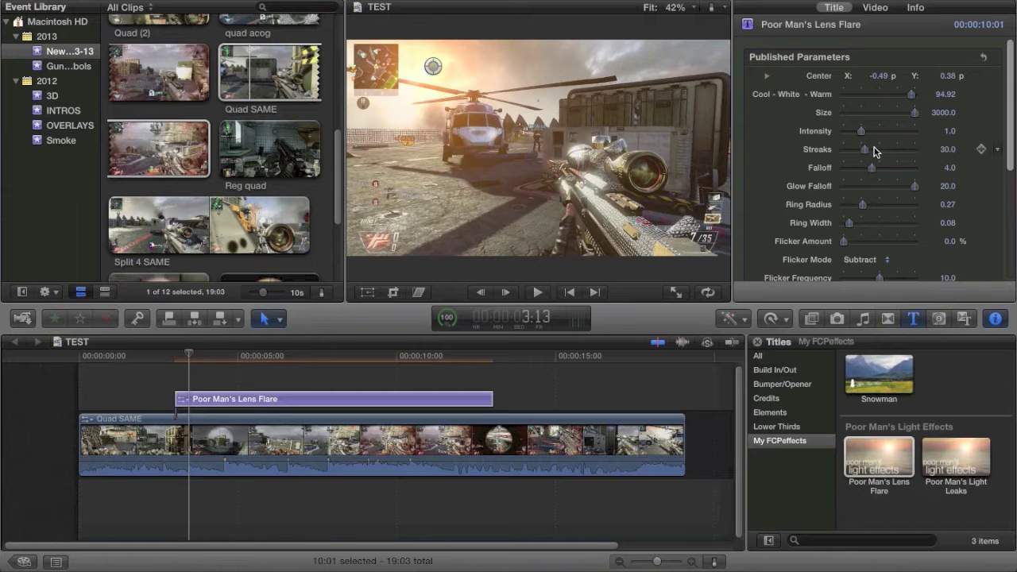
{"action": "left_click_drag", "start_coordinate": [862, 132], "coordinate": [899, 143]}
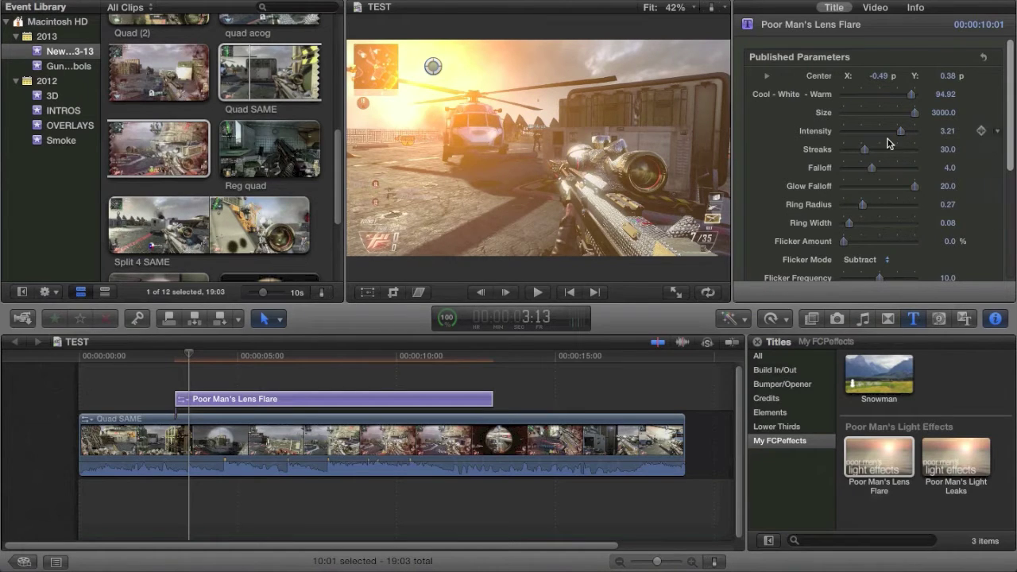
{"action": "mouse_move", "coordinate": [884, 154]}
{"action": "left_mouse_down"}
{"action": "mouse_move", "coordinate": [907, 152]}
{"action": "mouse_move", "coordinate": [887, 153]}
{"action": "left_mouse_up"}
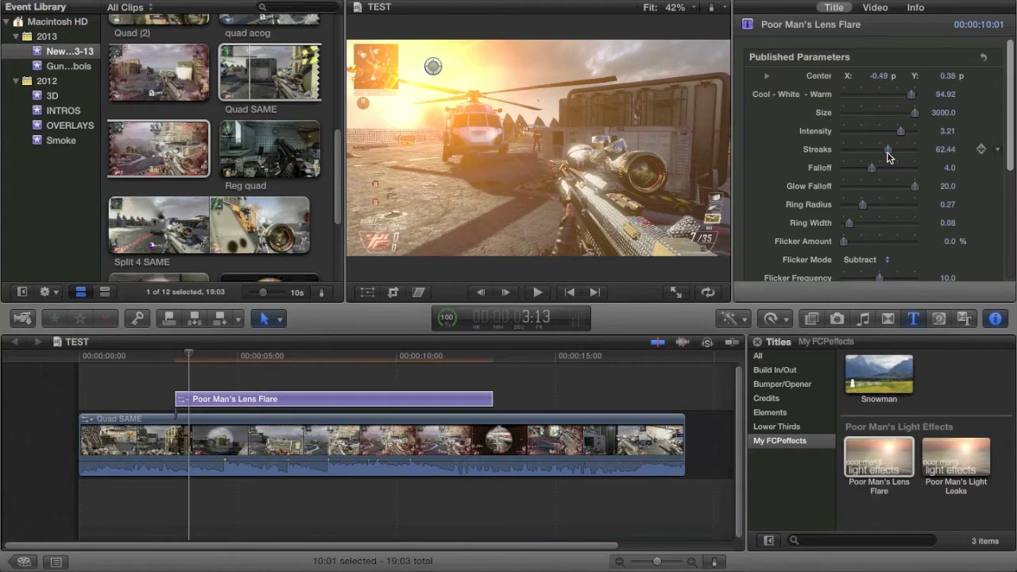
{"action": "left_click_drag", "start_coordinate": [871, 169], "coordinate": [939, 246]}
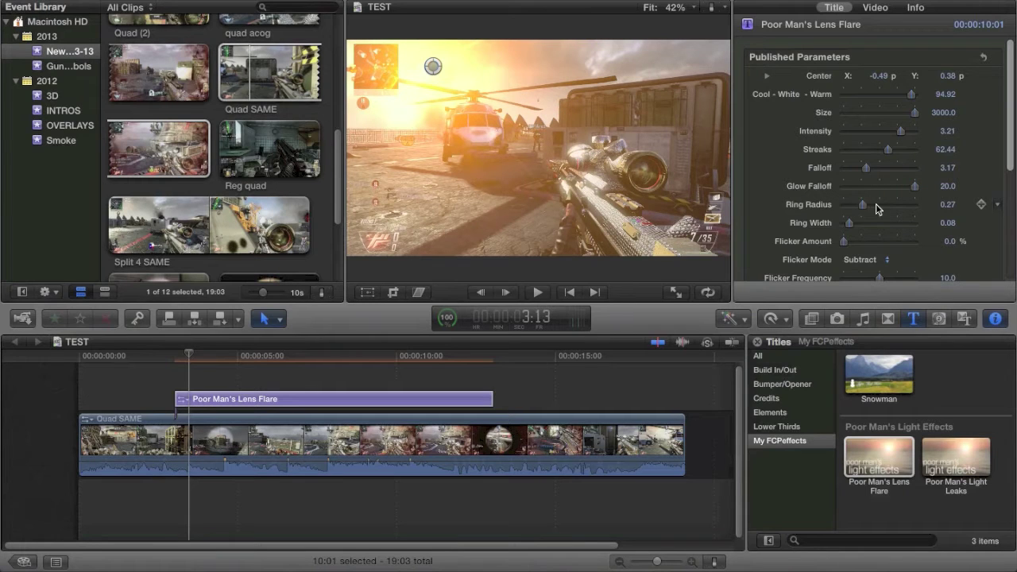
Step: Set the flare's Ring Radius and Ring Width to their 1.0 maximum
{"action": "left_click_drag", "start_coordinate": [872, 206], "coordinate": [969, 227]}
{"action": "left_click_drag", "start_coordinate": [983, 226], "coordinate": [939, 227]}
{"action": "left_click_drag", "start_coordinate": [904, 208], "coordinate": [886, 229]}
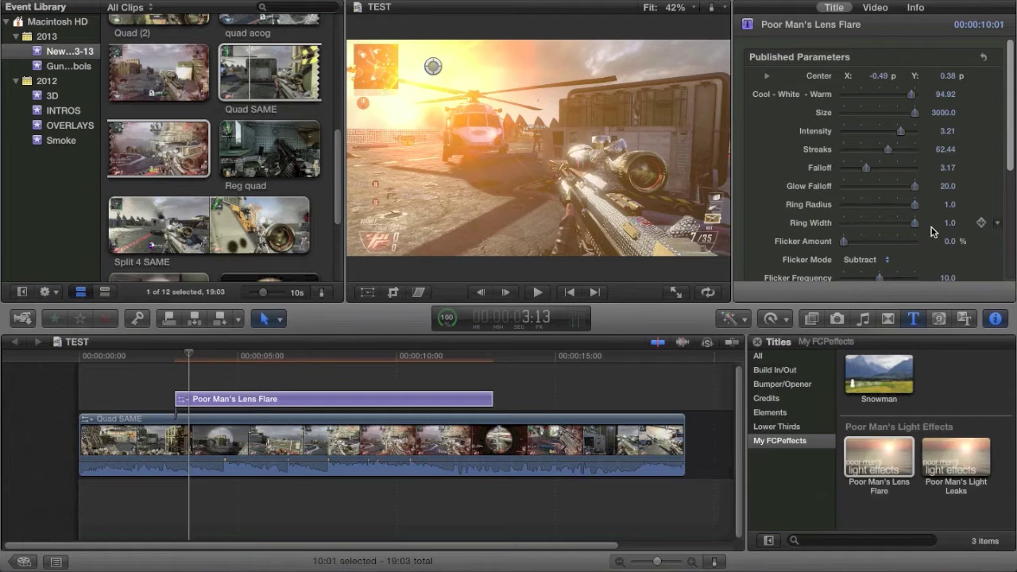
Step: Reselect the Poor Man's Lens Flare title and raise Flicker Amount to preview flickering
{"action": "scroll", "coordinate": [862, 218], "scroll_direction": "down", "scroll_amount": 1}
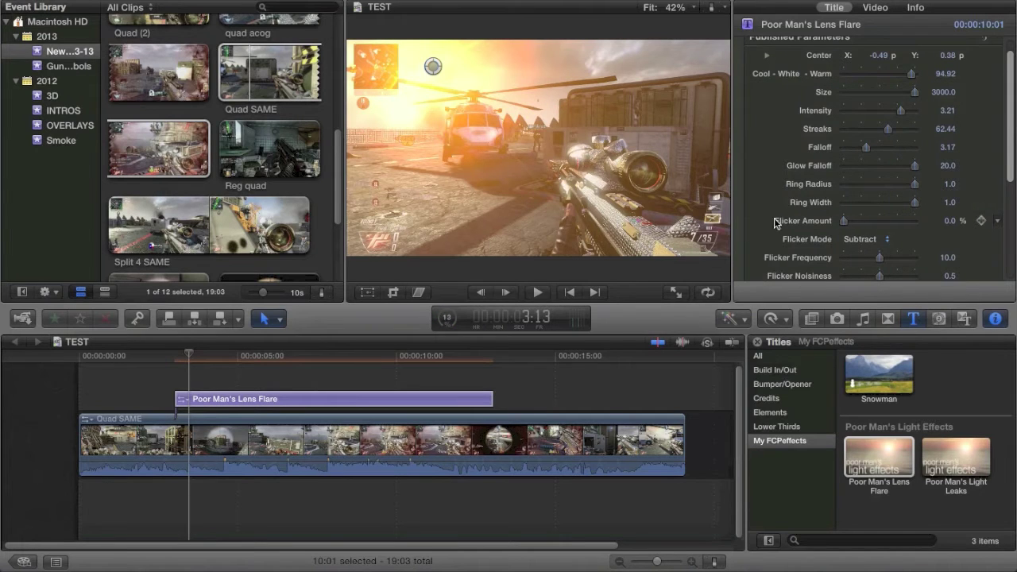
{"action": "left_click", "coordinate": [230, 365]}
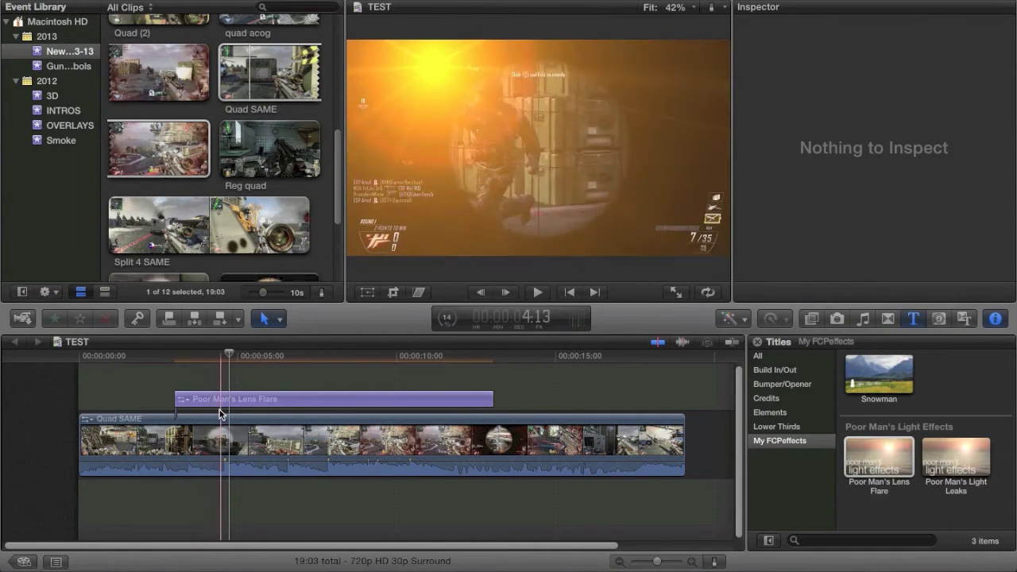
{"action": "left_click", "coordinate": [251, 437]}
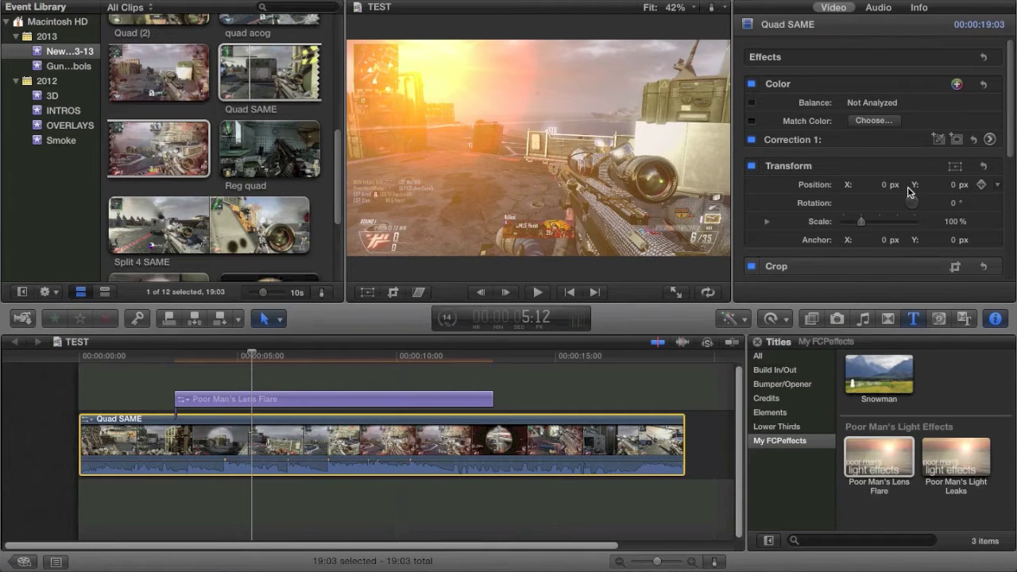
{"action": "left_click", "coordinate": [286, 399]}
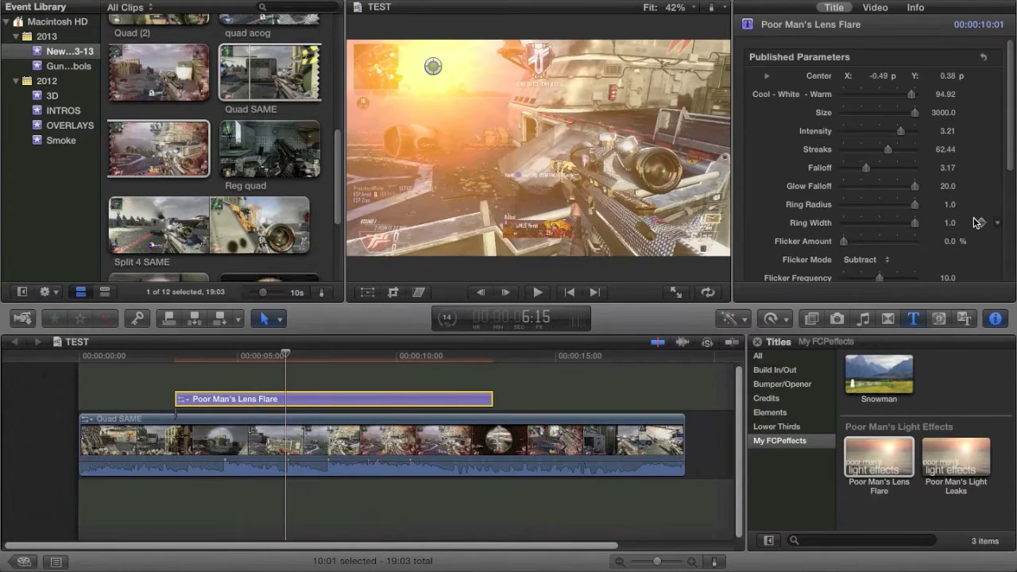
{"action": "left_click", "coordinate": [861, 242]}
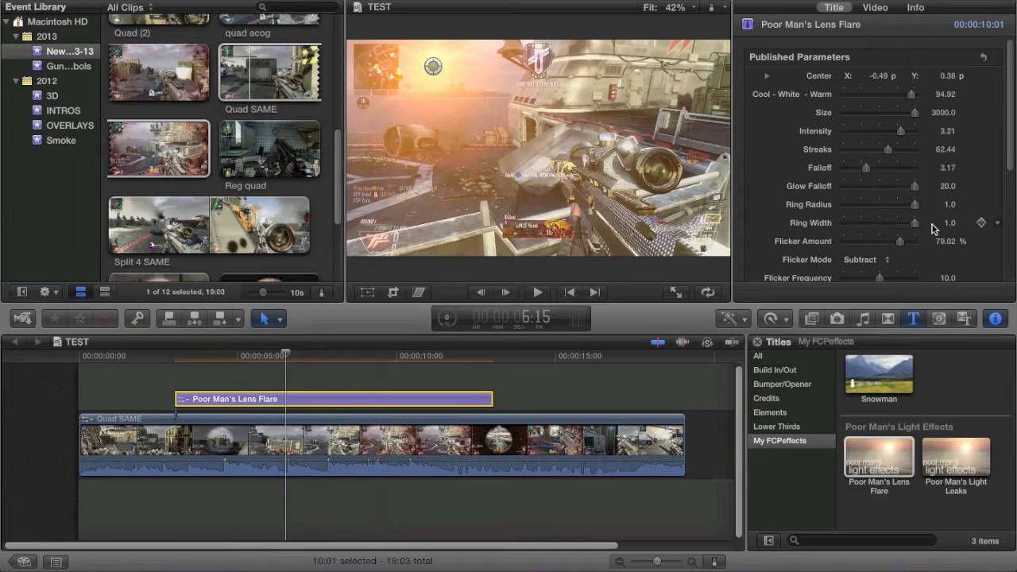
Step: Return Flicker Amount to 0% and try different halo opacity amounts
{"action": "scroll", "coordinate": [935, 223], "scroll_direction": "down", "scroll_amount": 2}
{"action": "scroll", "coordinate": [920, 231], "scroll_direction": "down", "scroll_amount": 4}
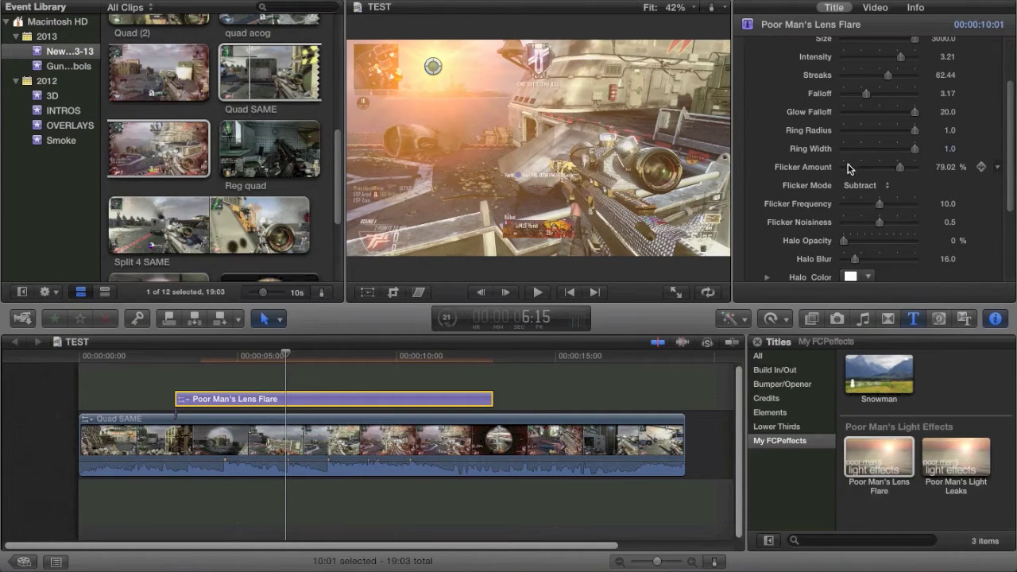
{"action": "left_click", "coordinate": [845, 166]}
{"action": "scroll", "coordinate": [863, 219], "scroll_direction": "down", "scroll_amount": 1}
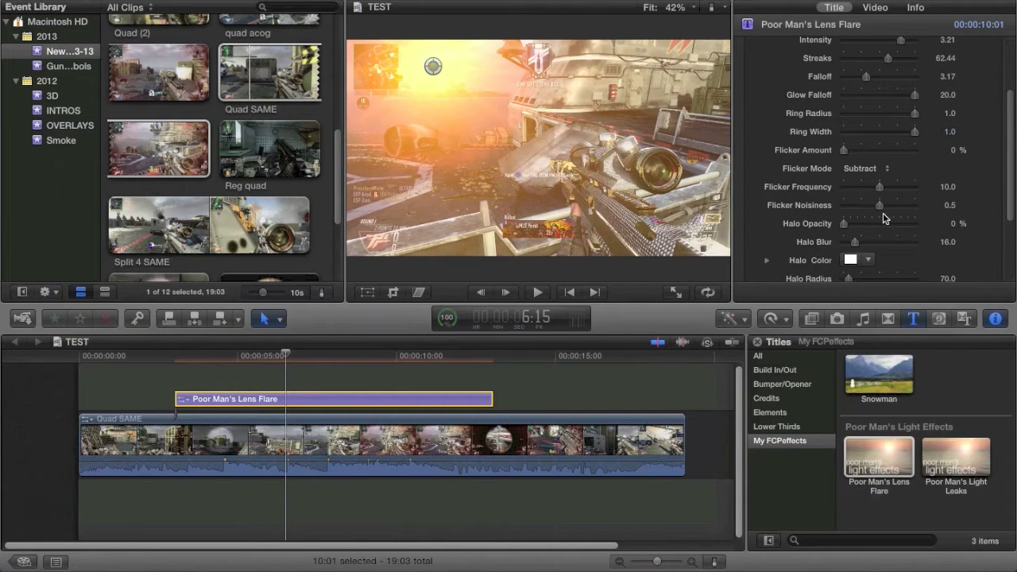
{"action": "scroll", "coordinate": [880, 217], "scroll_direction": "down", "scroll_amount": 4}
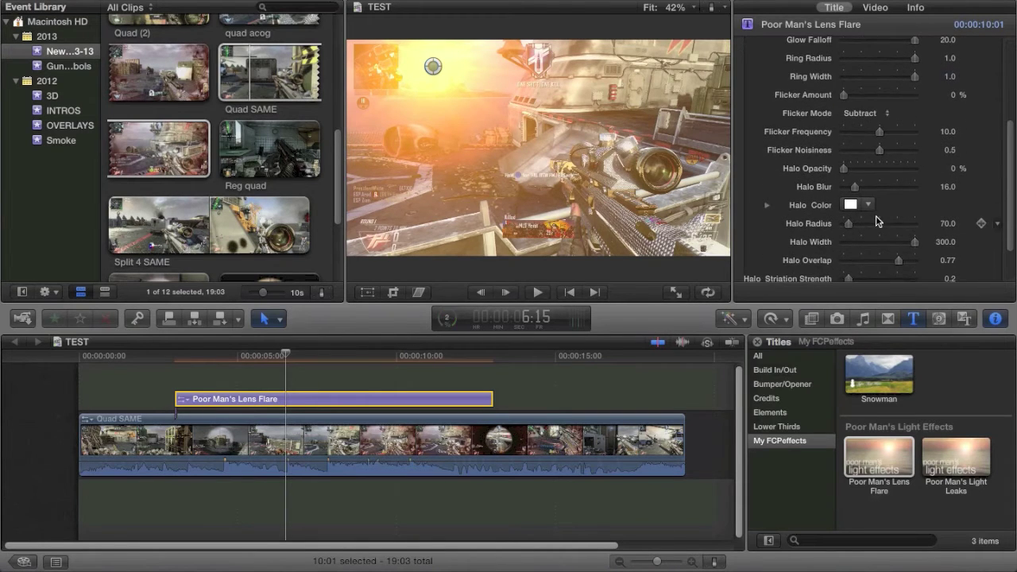
{"action": "left_click_drag", "start_coordinate": [840, 164], "coordinate": [753, 137]}
Step: Set Halo Blur to 31.0 and tint the Halo Color a pale pinkish white
{"action": "left_click_drag", "start_coordinate": [863, 188], "coordinate": [983, 195]}
{"action": "left_click", "coordinate": [851, 189]}
{"action": "left_click", "coordinate": [855, 206]}
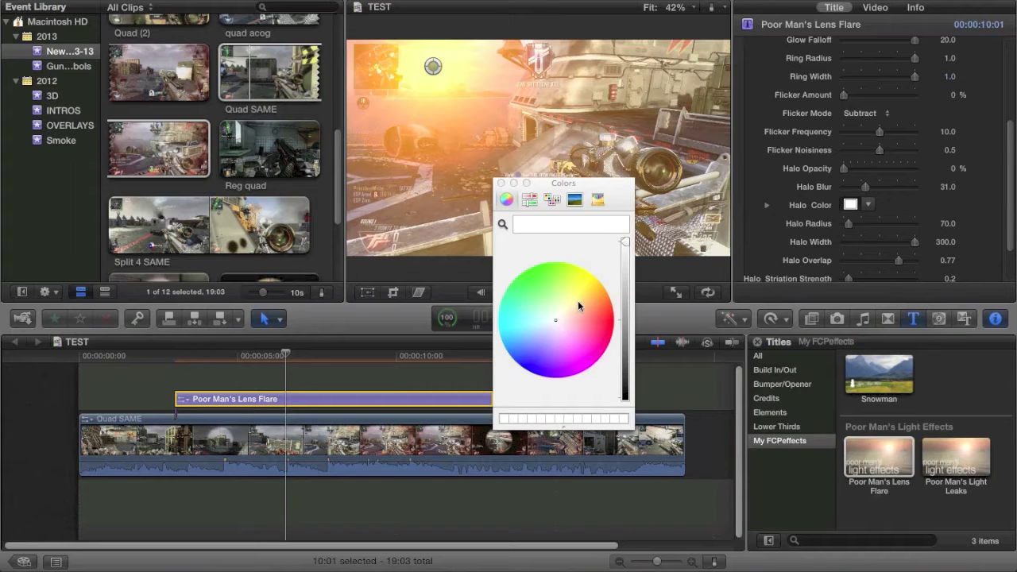
{"action": "mouse_move", "coordinate": [577, 300]}
{"action": "left_mouse_down"}
{"action": "mouse_move", "coordinate": [535, 267]}
{"action": "mouse_move", "coordinate": [501, 355]}
{"action": "mouse_move", "coordinate": [517, 394]}
{"action": "mouse_move", "coordinate": [511, 337]}
{"action": "mouse_move", "coordinate": [563, 287]}
{"action": "left_mouse_up"}
{"action": "left_click", "coordinate": [560, 323]}
{"action": "left_click", "coordinate": [558, 324]}
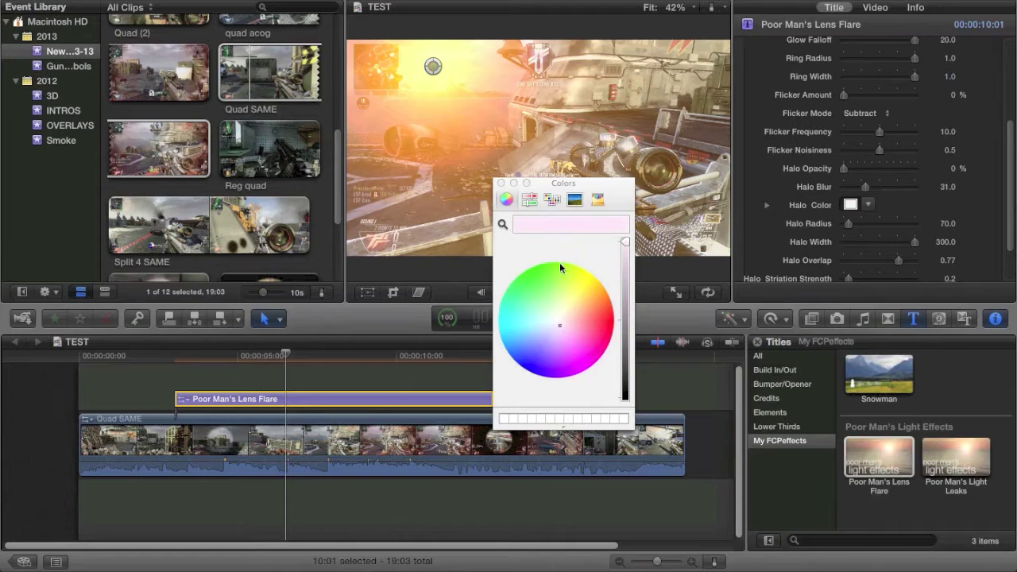
{"action": "left_click", "coordinate": [501, 183]}
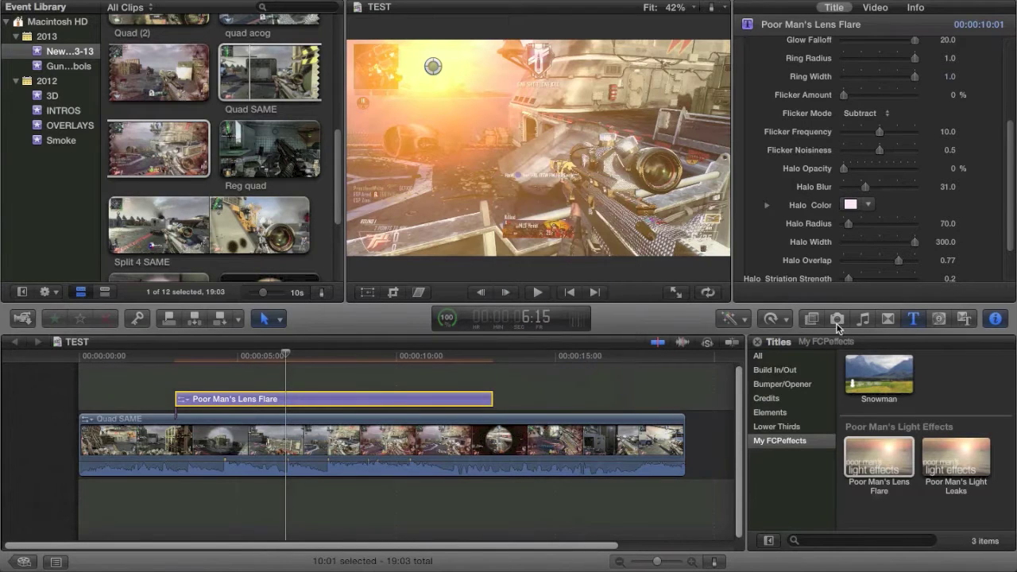
Step: Set the Halo Striation Strength to 0
{"action": "scroll", "coordinate": [897, 261], "scroll_direction": "down", "scroll_amount": 2}
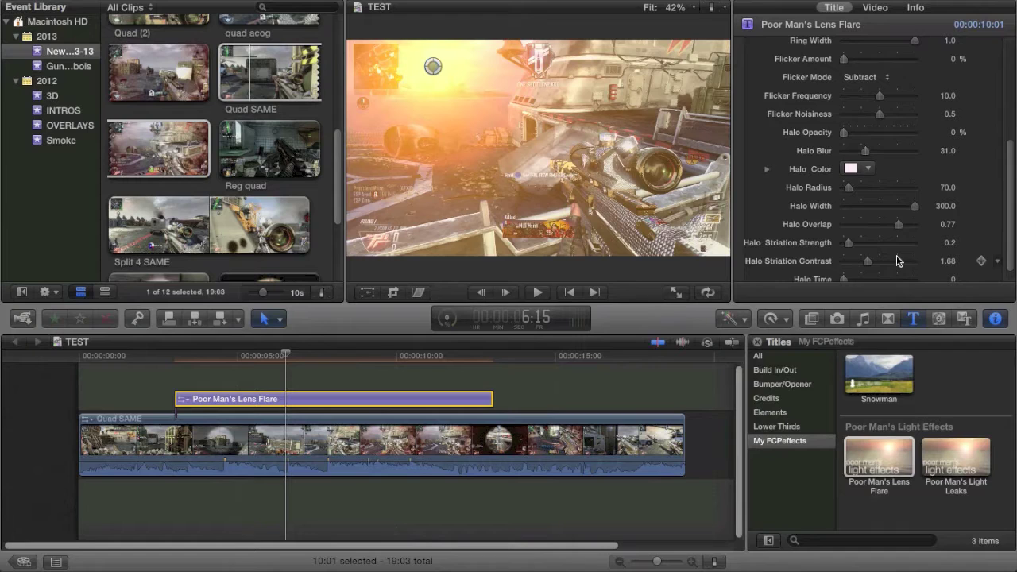
{"action": "scroll", "coordinate": [897, 255], "scroll_direction": "down", "scroll_amount": 1}
{"action": "left_click_drag", "start_coordinate": [860, 228], "coordinate": [938, 241]}
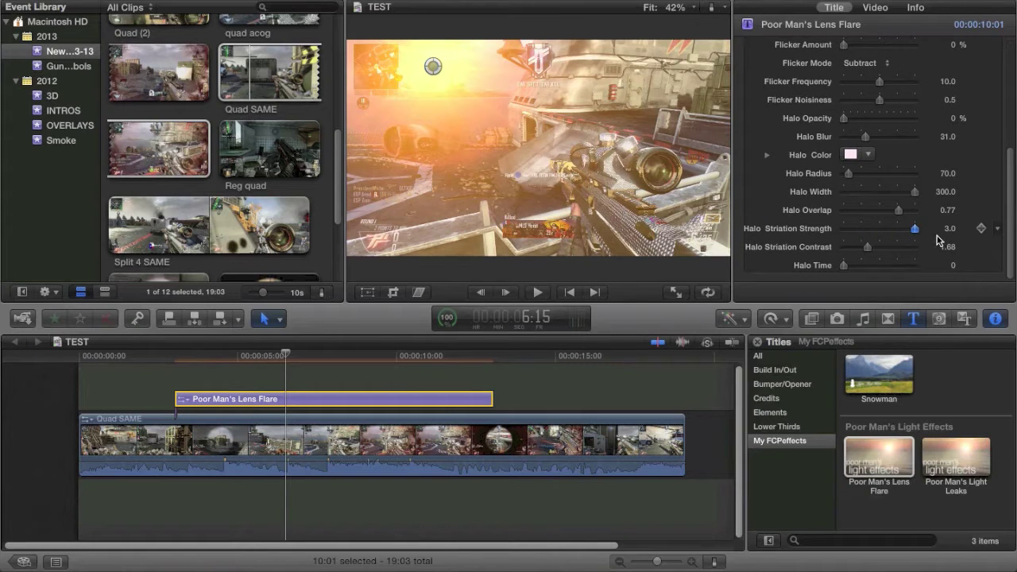
{"action": "left_click", "coordinate": [949, 229]}
{"action": "type", "text": "0"}
{"action": "key", "text": "Return"}
Step: Set Halo Striation Contrast to 1.2 and shorten Halo Time to 0.42
{"action": "left_click_drag", "start_coordinate": [879, 247], "coordinate": [913, 254]}
{"action": "left_click_drag", "start_coordinate": [864, 266], "coordinate": [860, 271]}
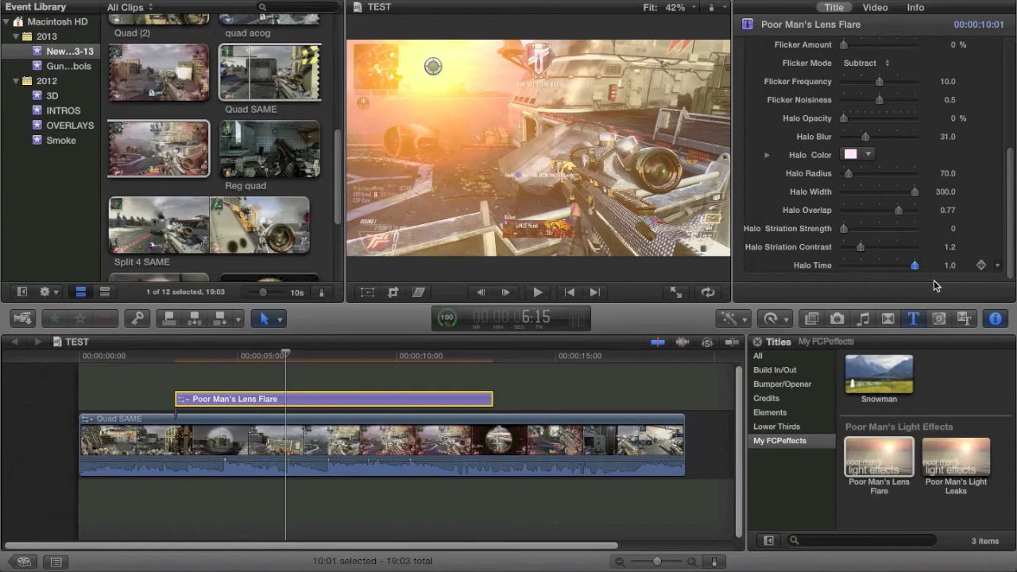
{"action": "left_click_drag", "start_coordinate": [914, 266], "coordinate": [866, 284]}
{"action": "scroll", "coordinate": [837, 248], "scroll_direction": "up", "scroll_amount": 5}
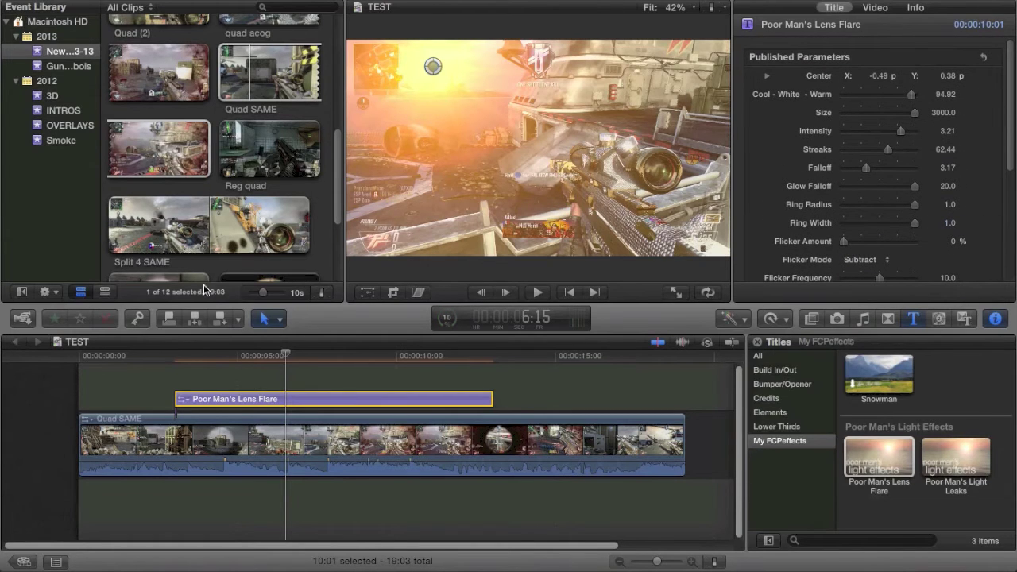
Step: Step the playhead to the chosen frame and trim the lens flare title to start 4 frames later
{"action": "left_click", "coordinate": [189, 421]}
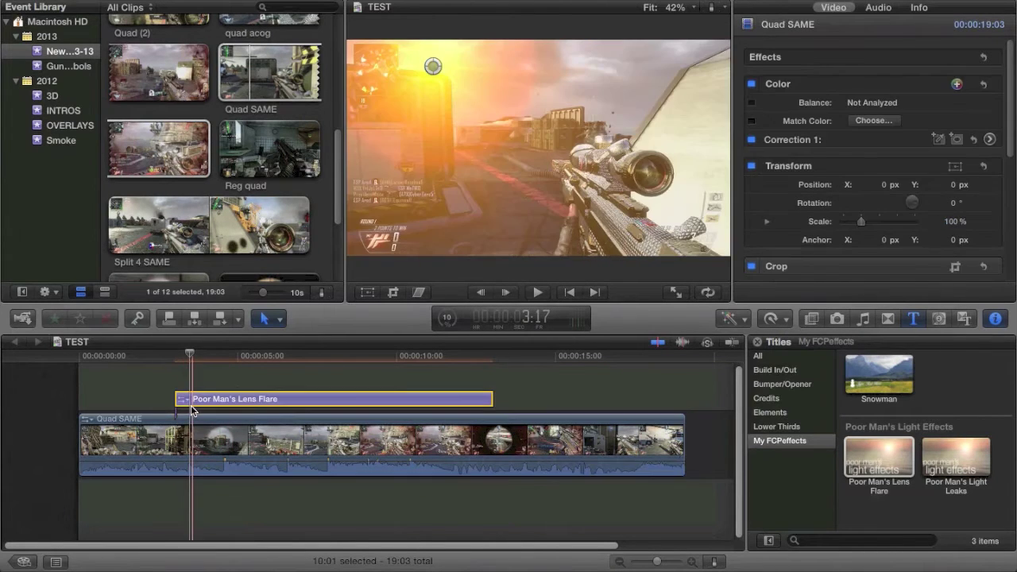
{"action": "left_click", "coordinate": [191, 405]}
{"action": "key", "text": "Left"}
{"action": "key", "text": "Left"}
{"action": "key", "text": "Left"}
{"action": "key", "text": "Left"}
{"action": "key", "text": "Left"}
{"action": "key", "text": "Left"}
{"action": "key", "text": "Left"}
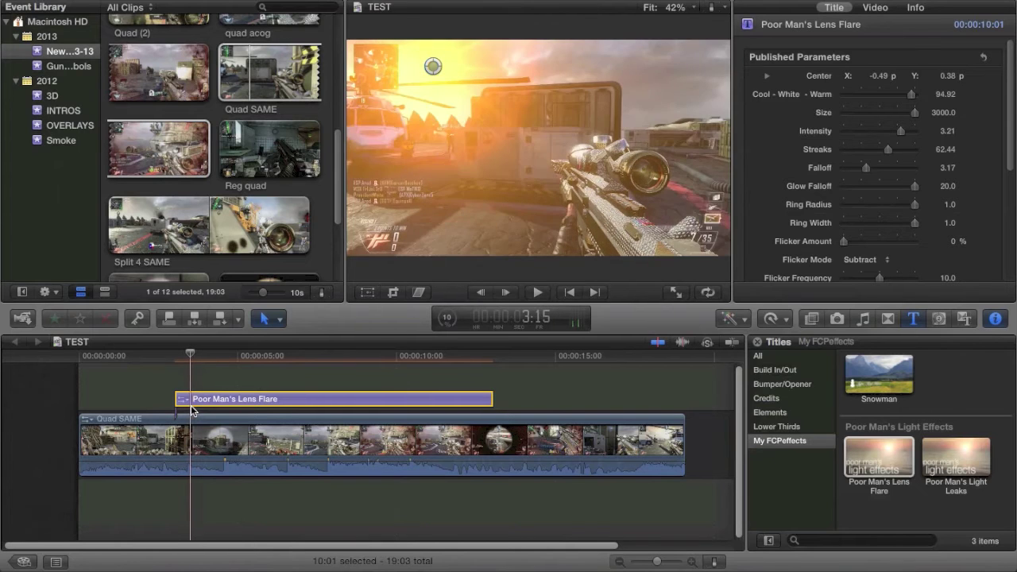
{"action": "key", "text": "Left"}
{"action": "key", "text": "Left"}
{"action": "key", "text": "Left"}
{"action": "key", "text": "Left"}
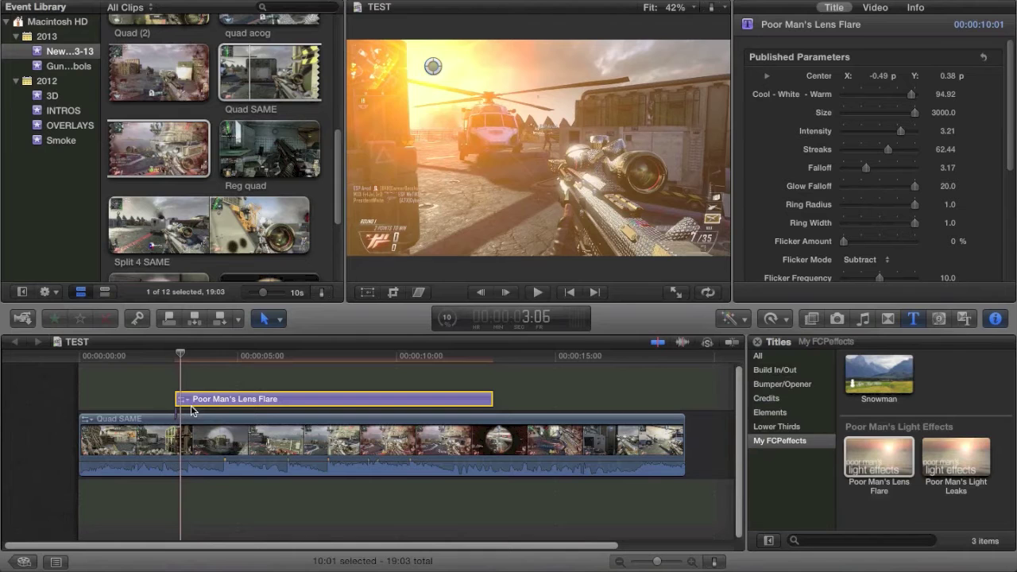
{"action": "key", "text": "Right"}
{"action": "key", "text": "Left"}
{"action": "key", "text": "Left"}
{"action": "key", "text": "Left"}
{"action": "key", "text": "Left"}
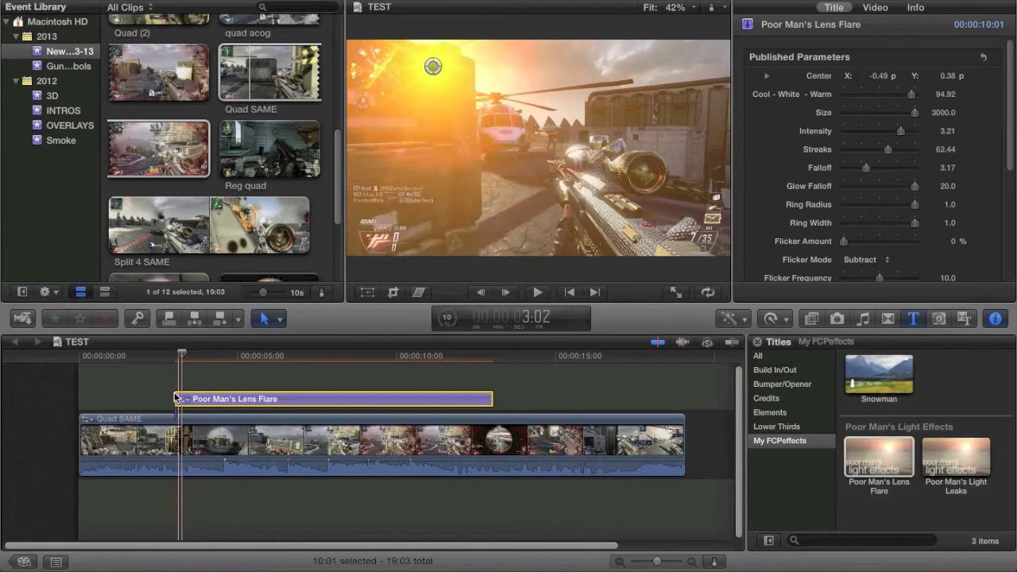
{"action": "left_click_drag", "start_coordinate": [178, 402], "coordinate": [181, 399]}
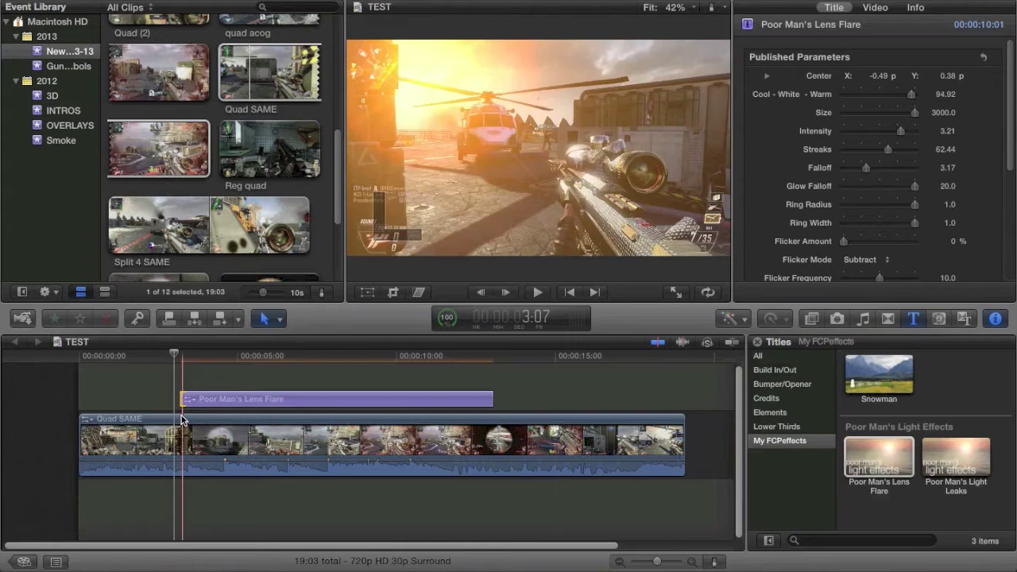
{"action": "right_click", "coordinate": [220, 399]}
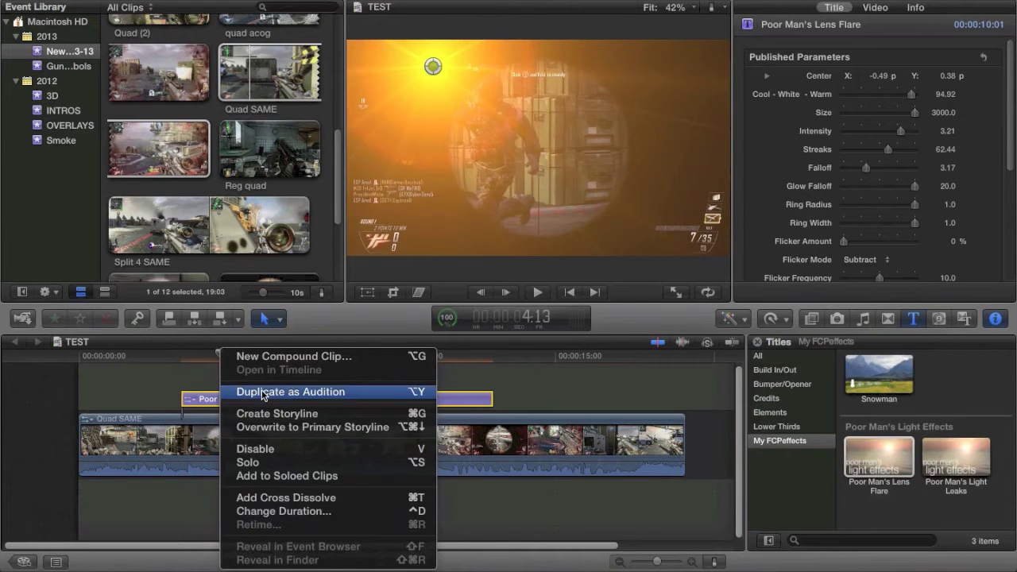
Step: Put the title in its own storyline, add a Cross Dissolve at its head, and trim it shorter
{"action": "left_click", "coordinate": [264, 413]}
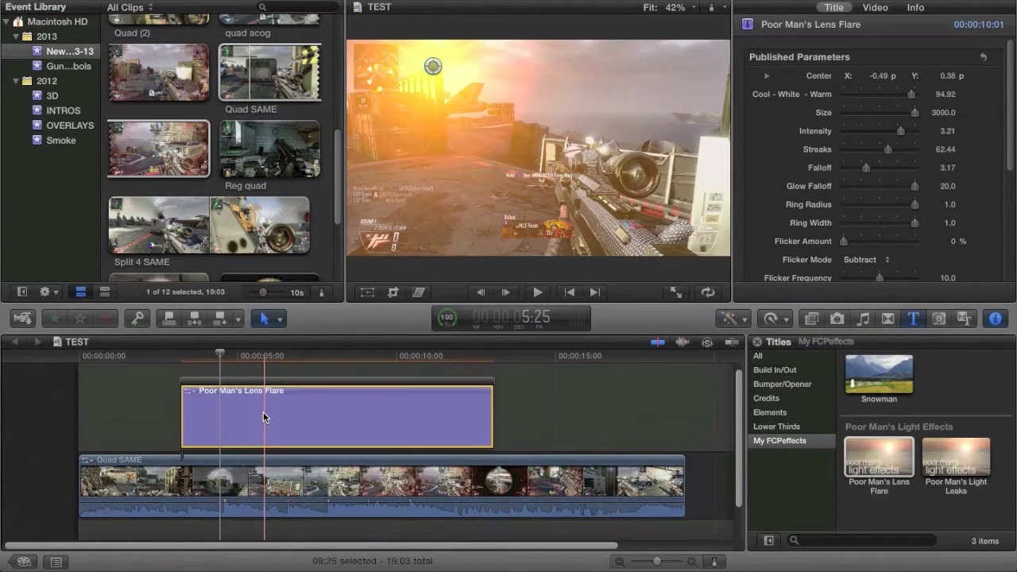
{"action": "left_click", "coordinate": [888, 319]}
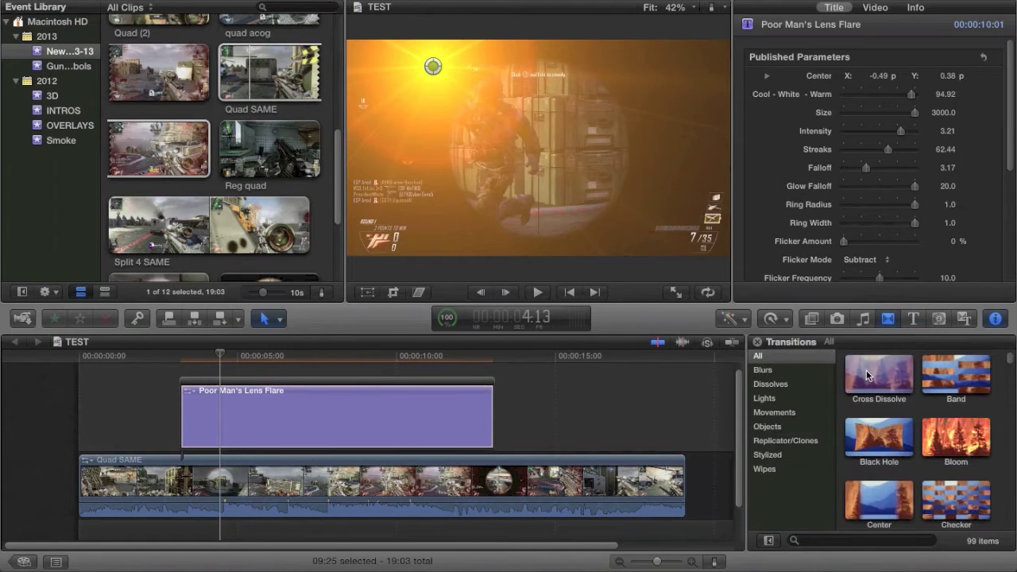
{"action": "left_click_drag", "start_coordinate": [867, 377], "coordinate": [183, 420]}
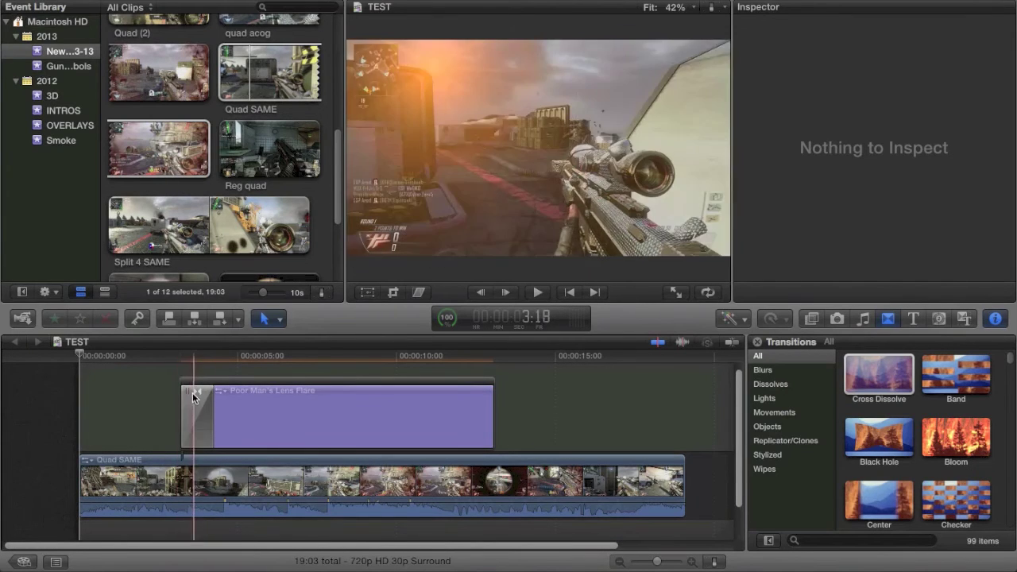
{"action": "left_click_drag", "start_coordinate": [182, 397], "coordinate": [169, 417]}
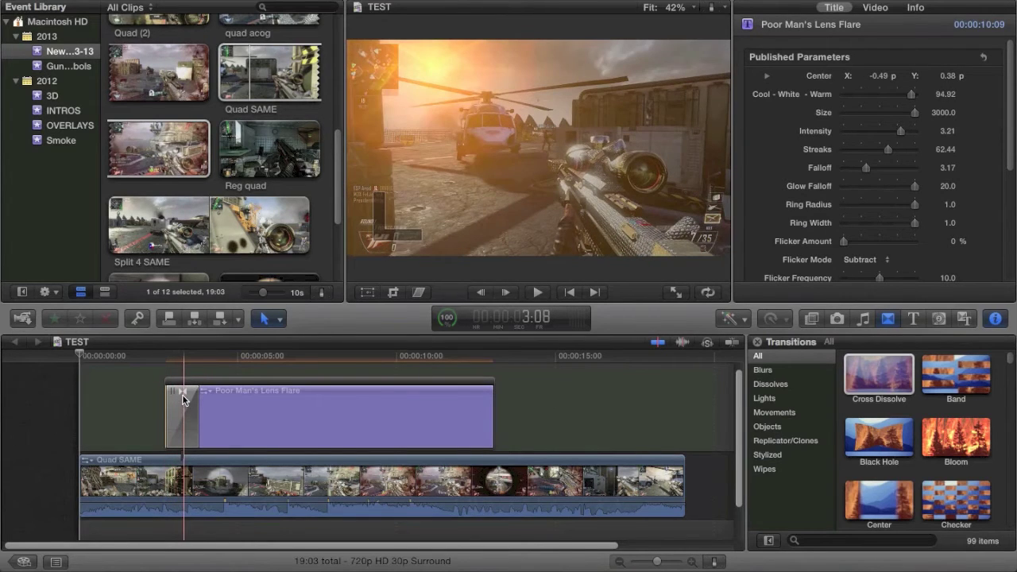
{"action": "left_click_drag", "start_coordinate": [197, 409], "coordinate": [178, 394]}
Step: Trim the title's opening Cross Dissolve a little shorter
{"action": "left_click", "coordinate": [181, 397]}
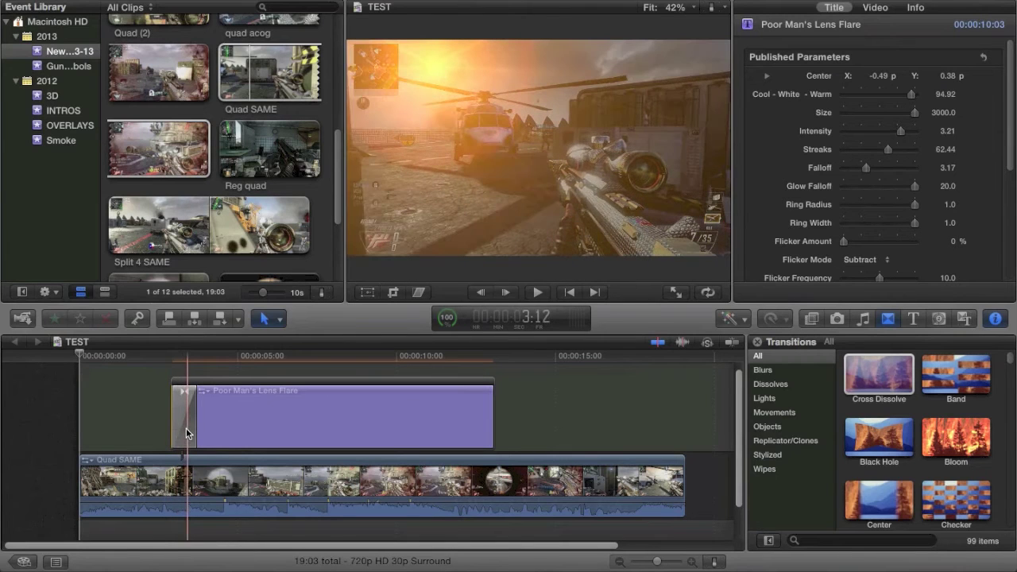
{"action": "left_click_drag", "start_coordinate": [193, 433], "coordinate": [189, 432]}
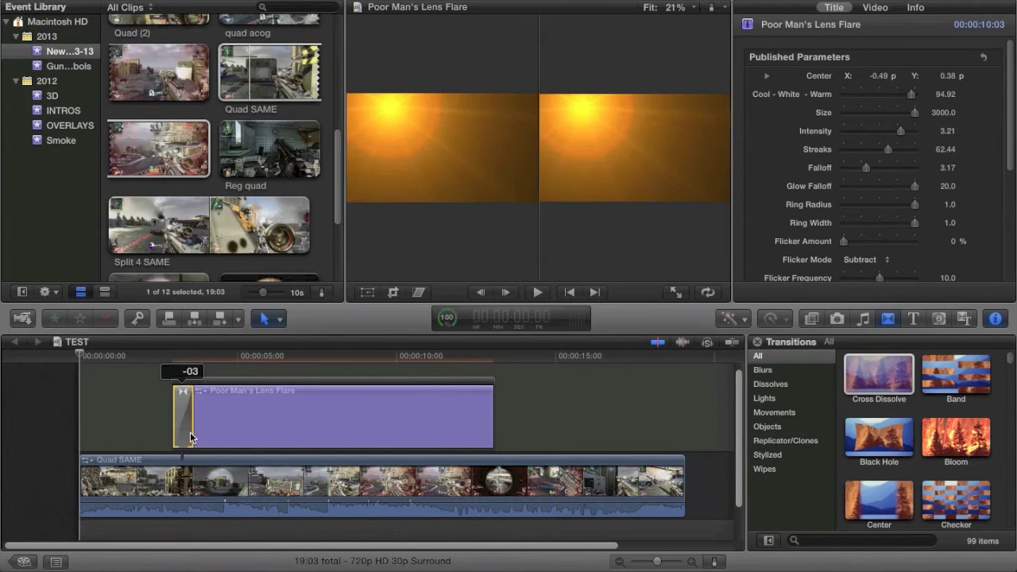
{"action": "left_click", "coordinate": [184, 395]}
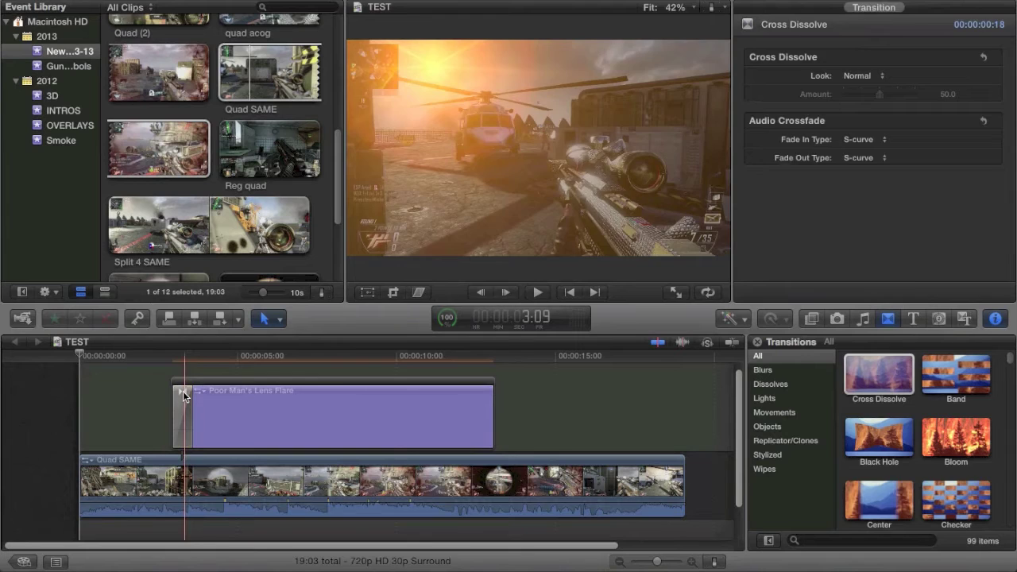
{"action": "left_click_drag", "start_coordinate": [184, 395], "coordinate": [180, 396]}
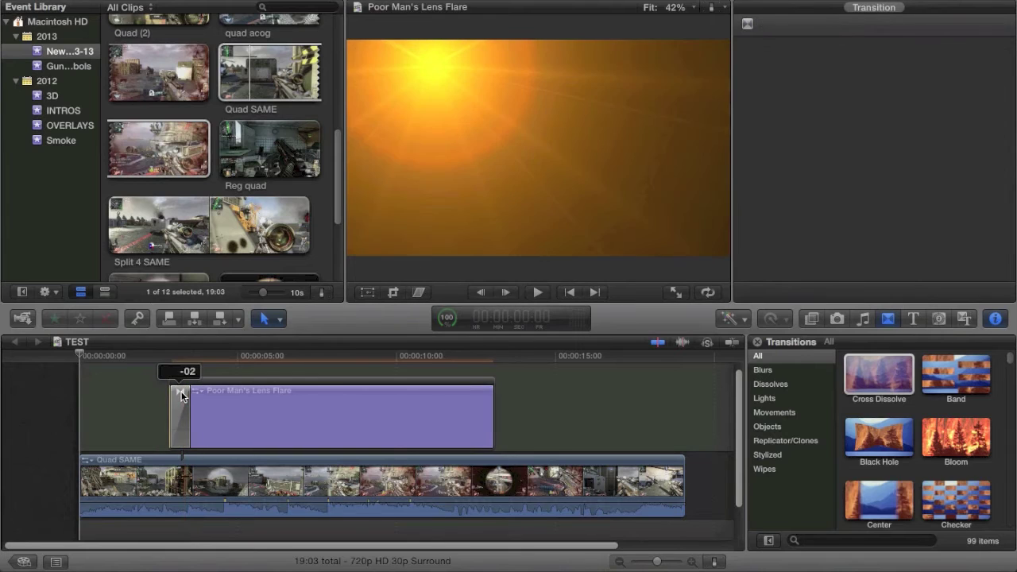
Step: Select the lens flare title, scrub a few frames, then delete the Cross Dissolve at its start
{"action": "left_click", "coordinate": [195, 447]}
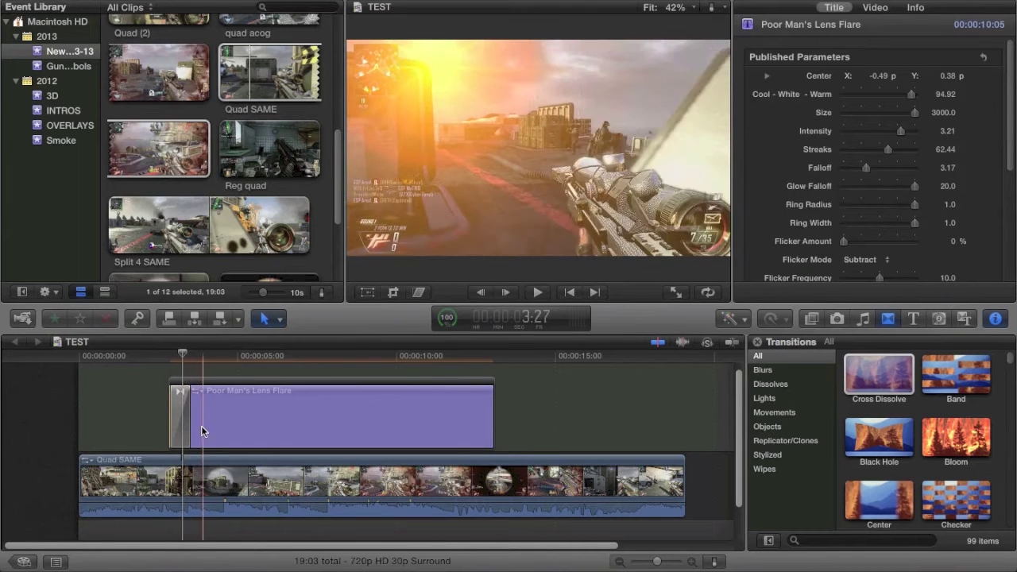
{"action": "left_click", "coordinate": [201, 430]}
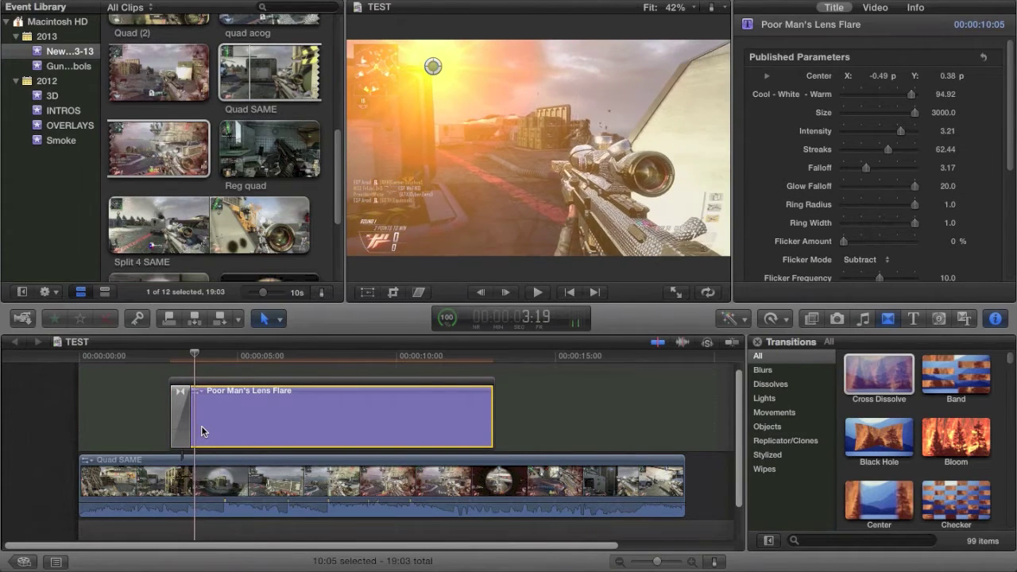
{"action": "key", "text": "Left"}
{"action": "key", "text": "Left"}
{"action": "key", "text": "Left"}
{"action": "key", "text": "Left"}
{"action": "key", "text": "Left"}
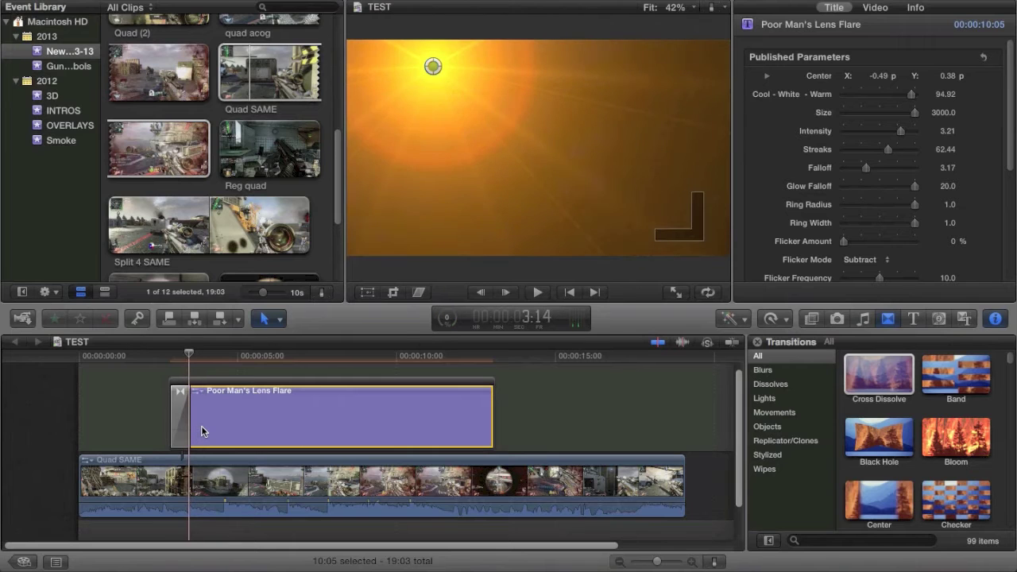
{"action": "key", "text": "Left"}
{"action": "key", "text": "Left"}
{"action": "key", "text": "Left"}
{"action": "key", "text": "Left"}
{"action": "key", "text": "Left"}
{"action": "key", "text": "Left"}
{"action": "key", "text": "Left"}
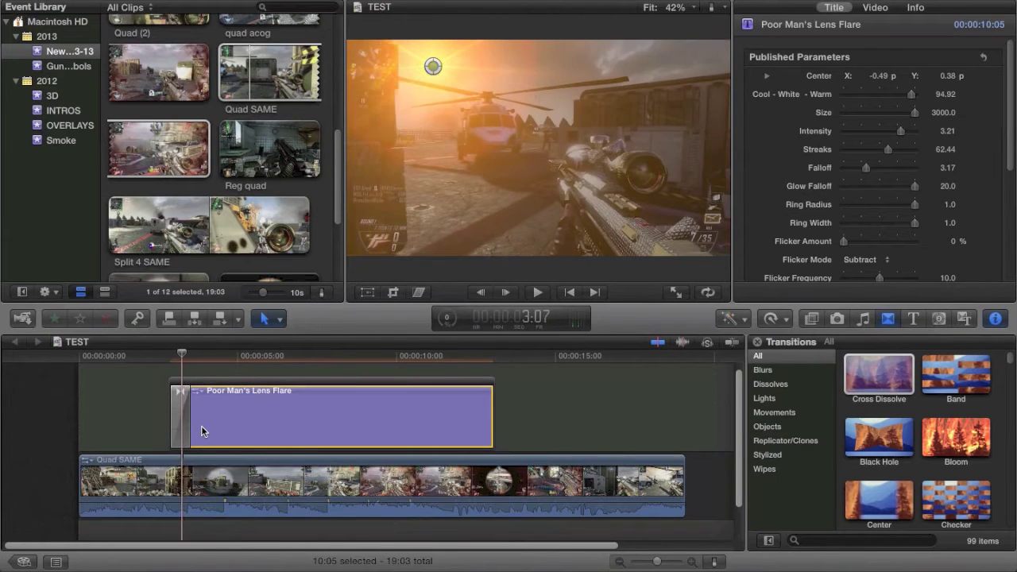
{"action": "key", "text": "Left"}
{"action": "key", "text": "Left"}
{"action": "key", "text": "Right"}
{"action": "key", "text": "Right"}
{"action": "key", "text": "Right"}
{"action": "key", "text": "Right"}
{"action": "key", "text": "Right"}
{"action": "key", "text": "Right"}
{"action": "key", "text": "Right"}
{"action": "key", "text": "Right"}
{"action": "key", "text": "Right"}
{"action": "key", "text": "Right"}
{"action": "key", "text": "Right"}
{"action": "key", "text": "Right"}
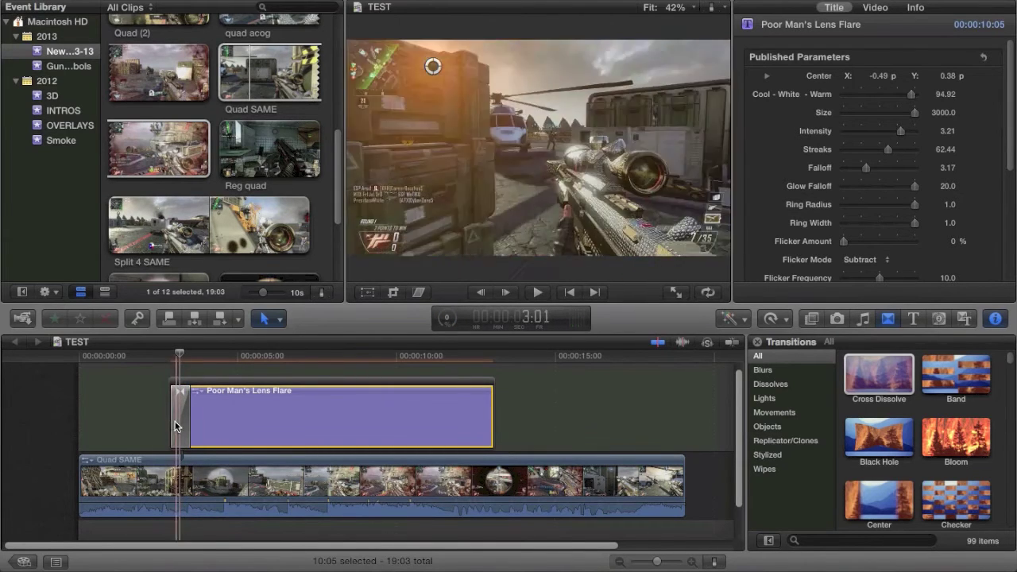
{"action": "left_click", "coordinate": [181, 414]}
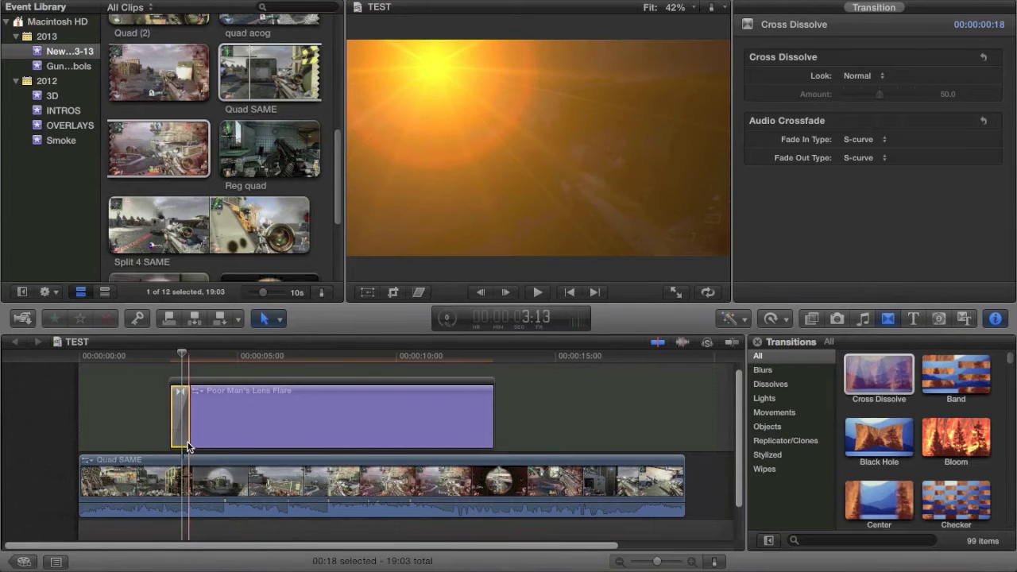
{"action": "key", "text": "Delete"}
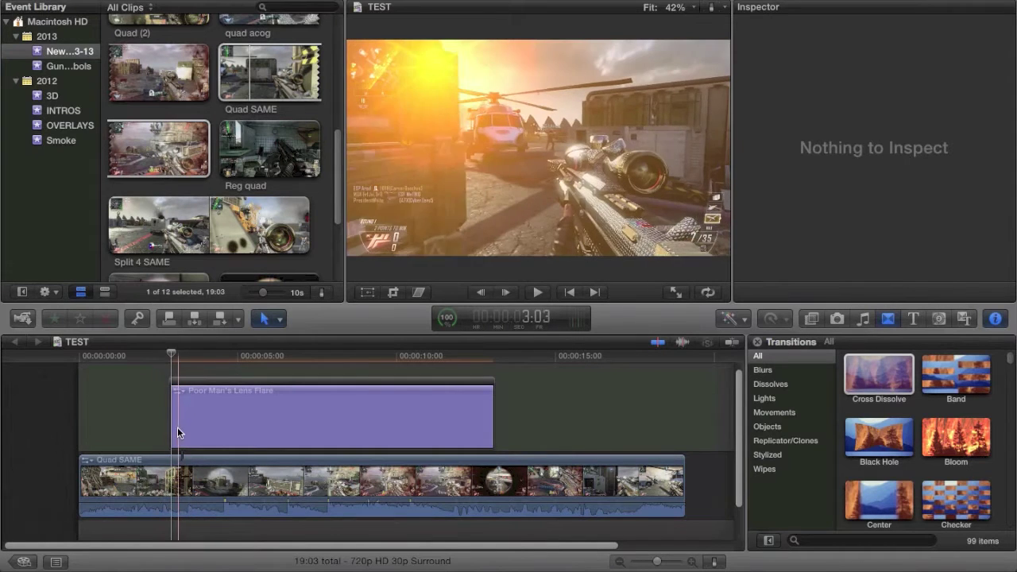
Step: Select the lens flare title and park the playhead on its opening frames to show its parameters
{"action": "left_click", "coordinate": [180, 433]}
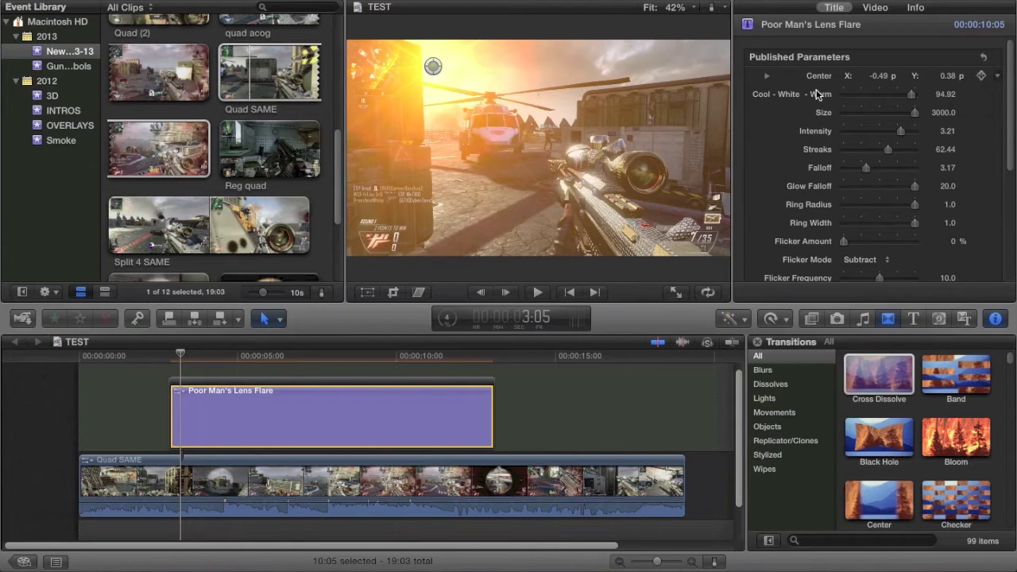
{"action": "left_click", "coordinate": [176, 412]}
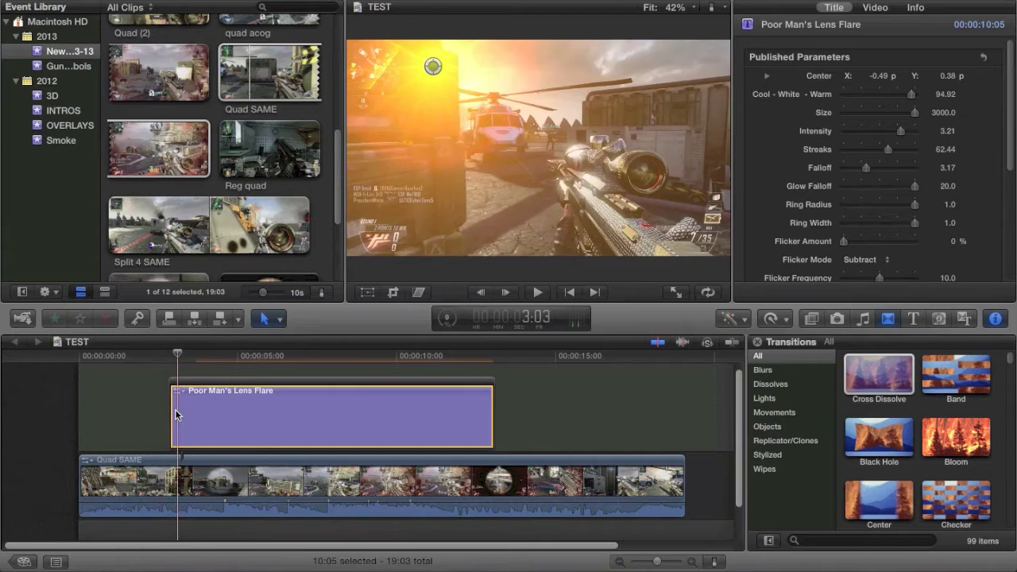
{"action": "key", "text": "Right"}
{"action": "key", "text": "Right"}
{"action": "key", "text": "Right"}
{"action": "key", "text": "Left"}
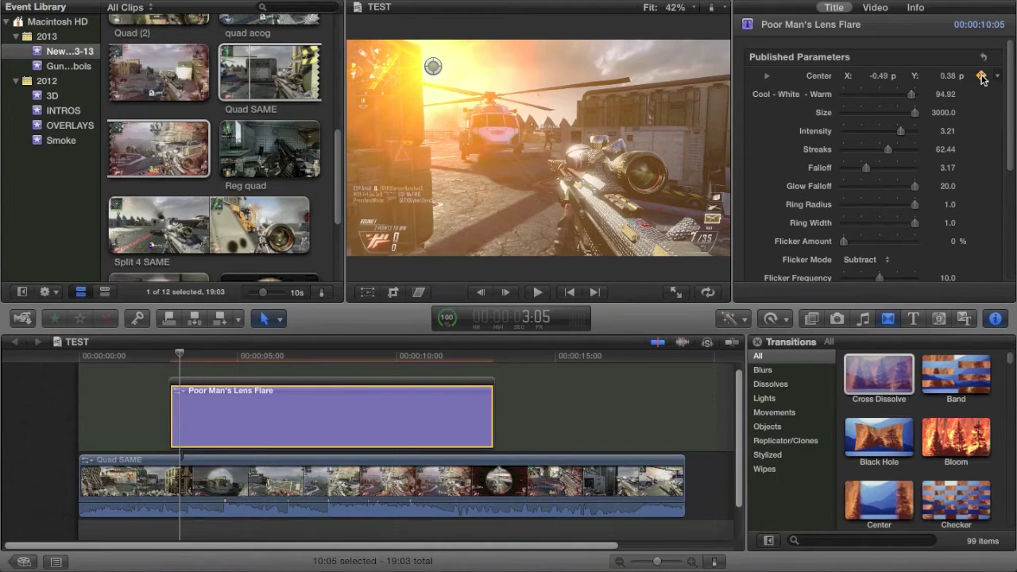
{"action": "key", "text": "Right"}
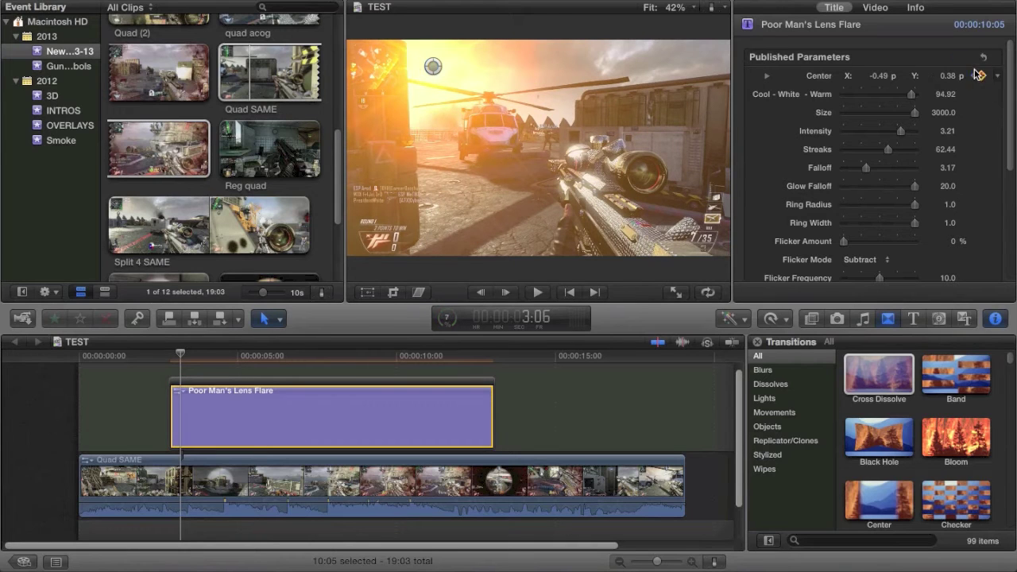
Step: Place the flare Center on the sun at the first frame, creating a keyframe
{"action": "left_click_drag", "start_coordinate": [427, 71], "coordinate": [427, 66]}
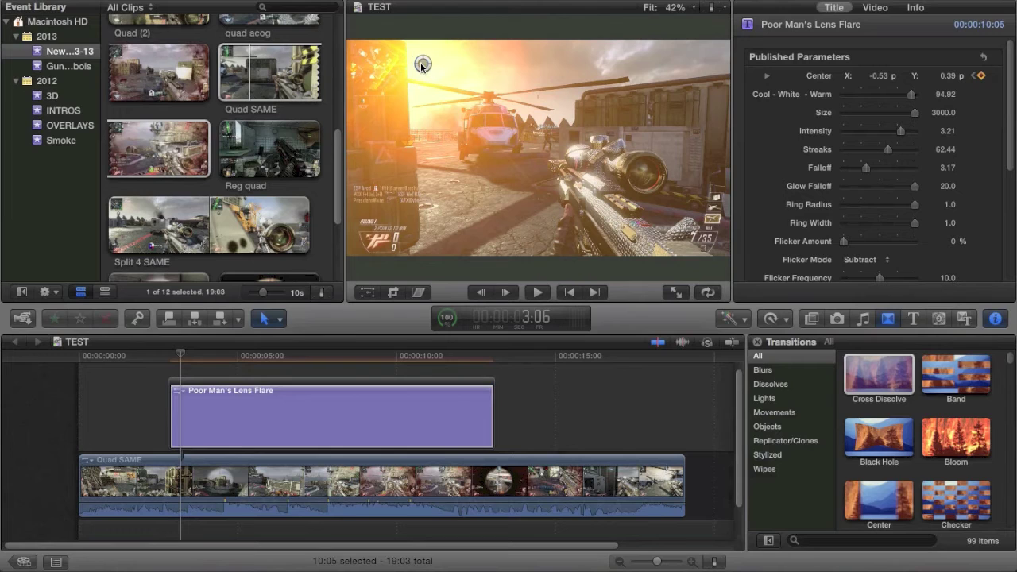
{"action": "left_click_drag", "start_coordinate": [421, 66], "coordinate": [411, 65]}
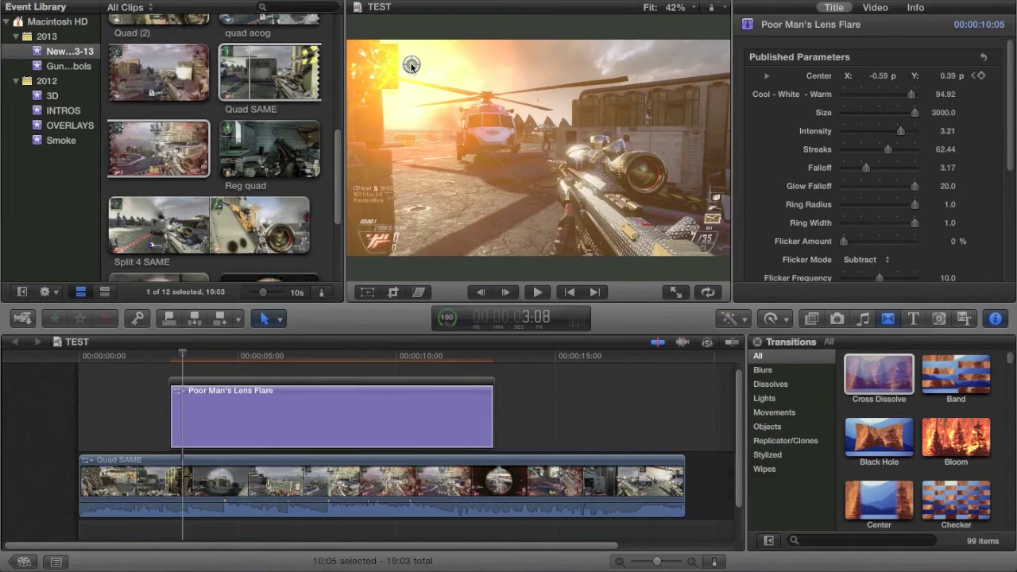
{"action": "left_click_drag", "start_coordinate": [409, 66], "coordinate": [409, 67]}
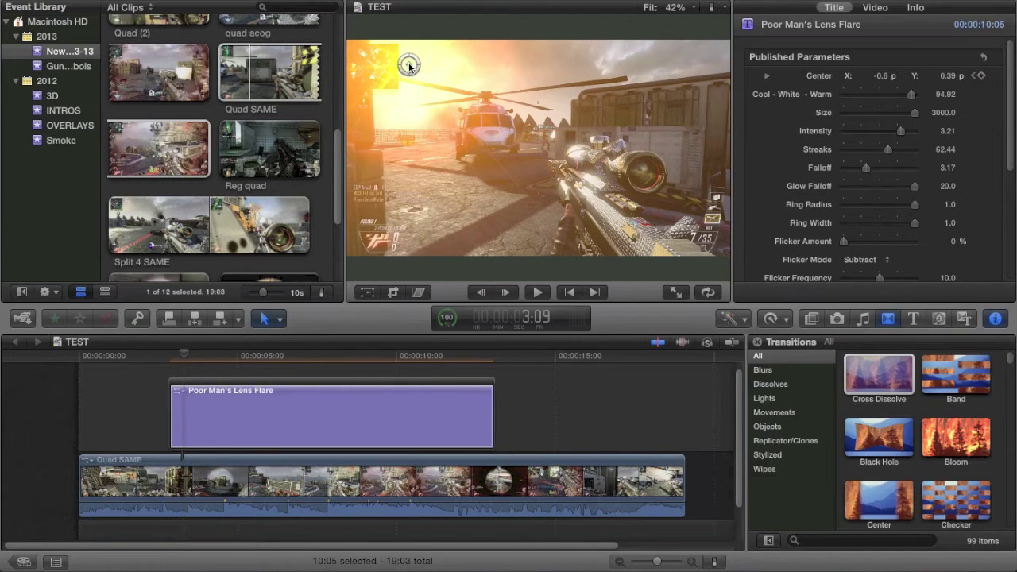
{"action": "left_click_drag", "start_coordinate": [410, 67], "coordinate": [412, 66]}
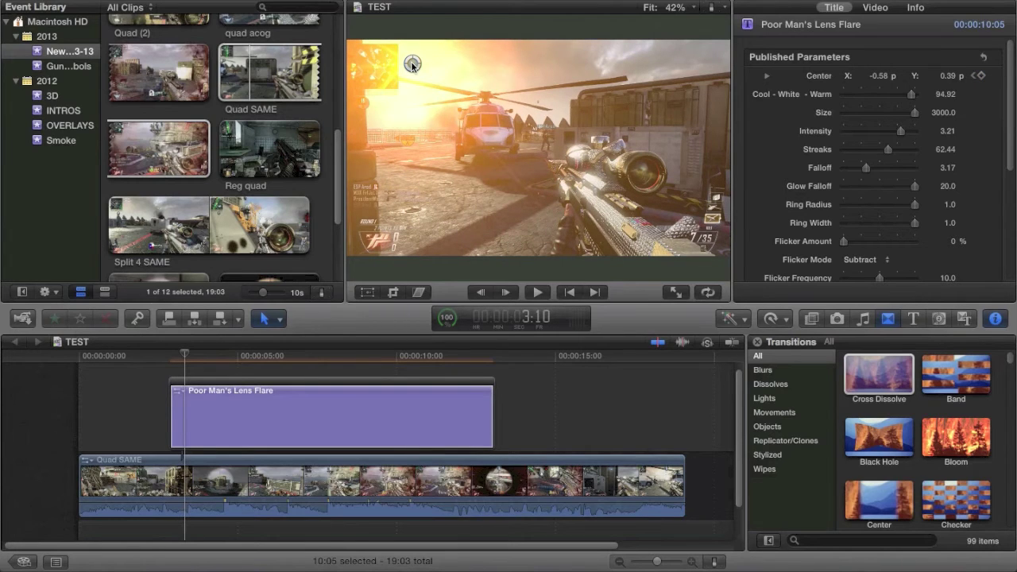
Step: Two frames later, drag the flare Center off-frame to X -1.16, Y 0.4
{"action": "key", "text": "Right"}
{"action": "key", "text": "Right"}
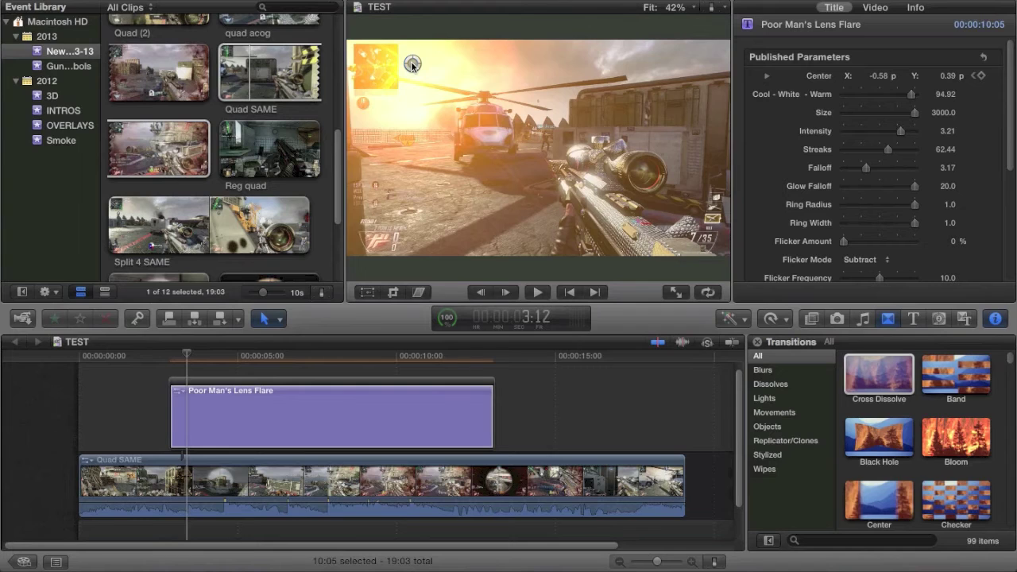
{"action": "key", "text": "Right"}
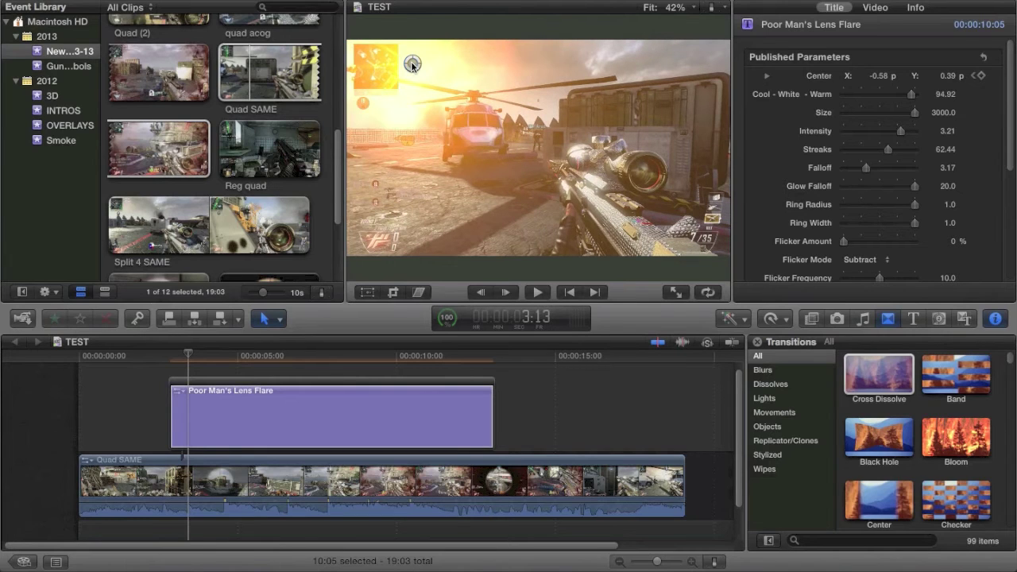
{"action": "left_click_drag", "start_coordinate": [412, 65], "coordinate": [288, 67]}
{"action": "key", "text": "Right"}
{"action": "key", "text": "Right"}
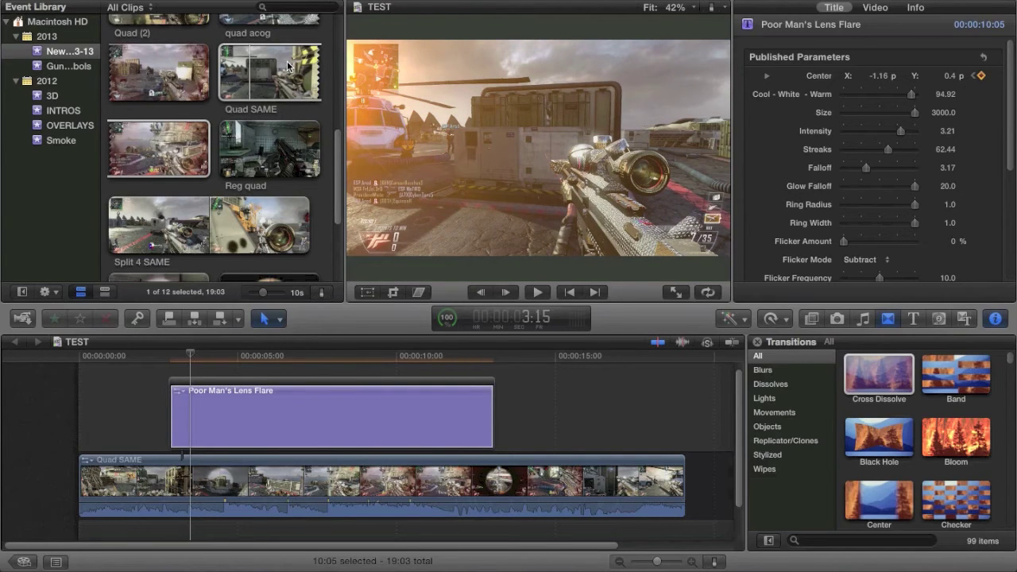
{"action": "key", "text": "Right"}
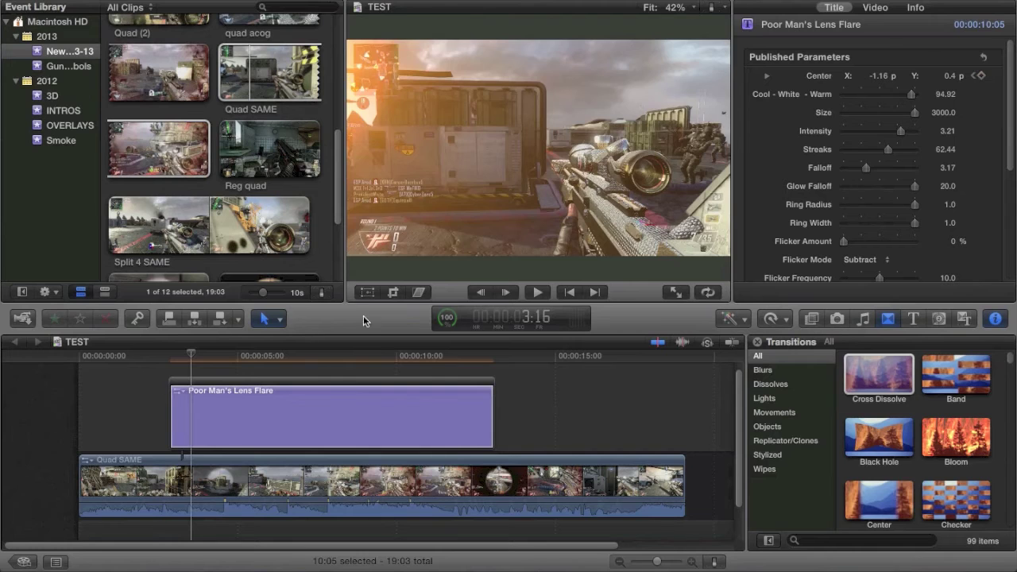
Step: Trim the lens flare title to a brief burst, add Cross Dissolves with Cmd+T, and play it back
{"action": "left_click_drag", "start_coordinate": [492, 417], "coordinate": [193, 422]}
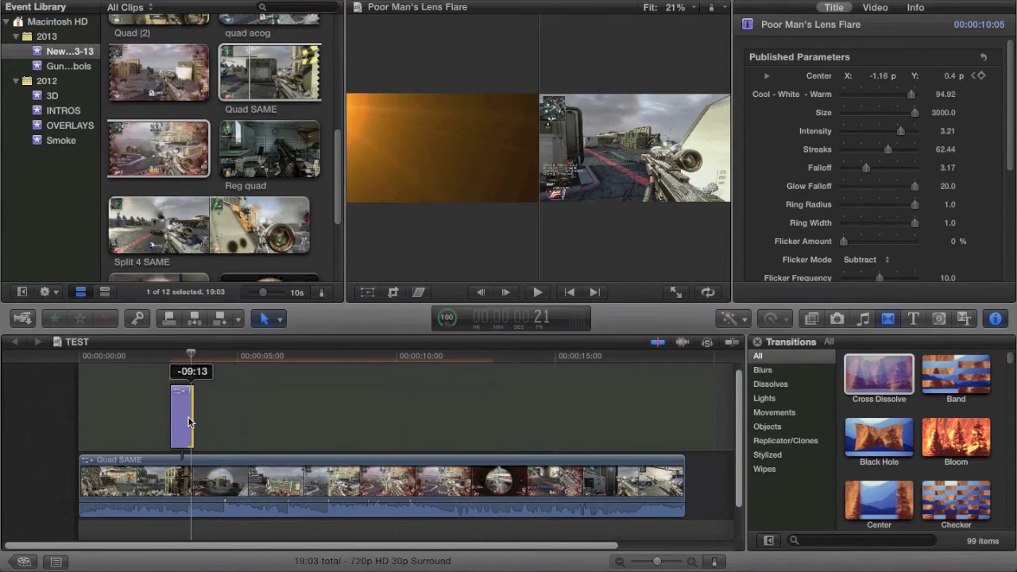
{"action": "key", "text": "super+t"}
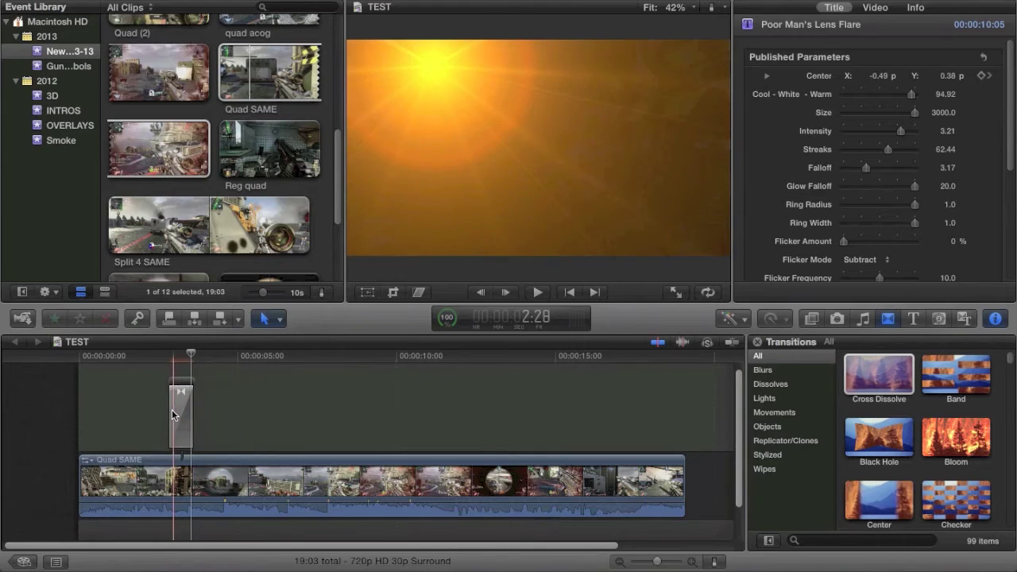
{"action": "left_click_drag", "start_coordinate": [172, 409], "coordinate": [176, 413]}
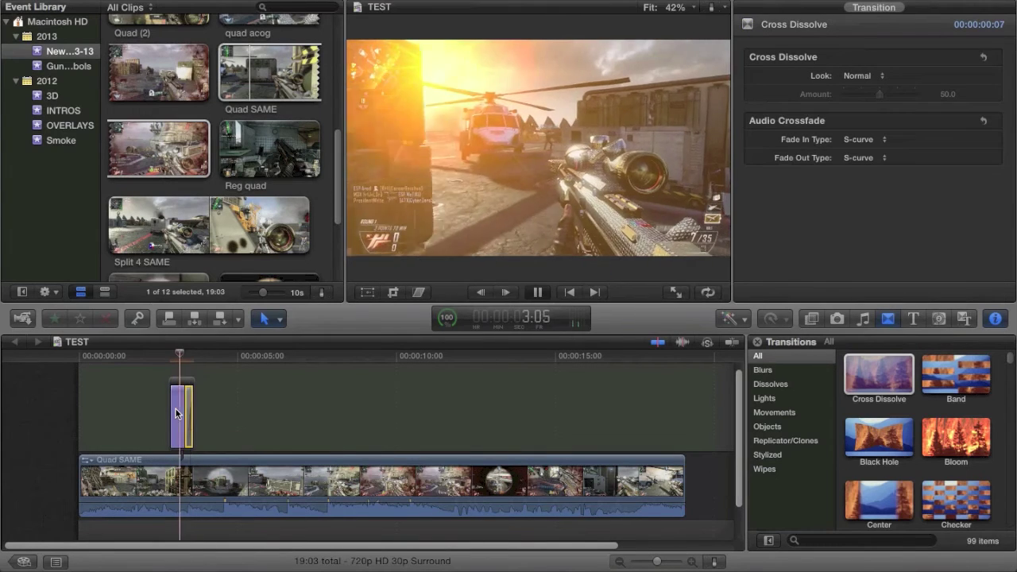
{"action": "key", "text": "space"}
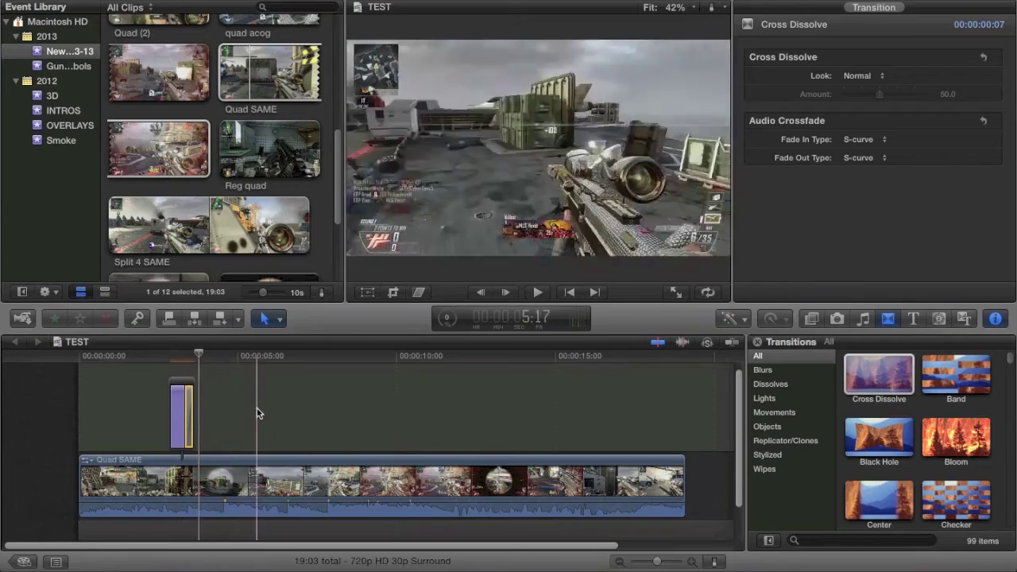
{"action": "left_click", "coordinate": [394, 469]}
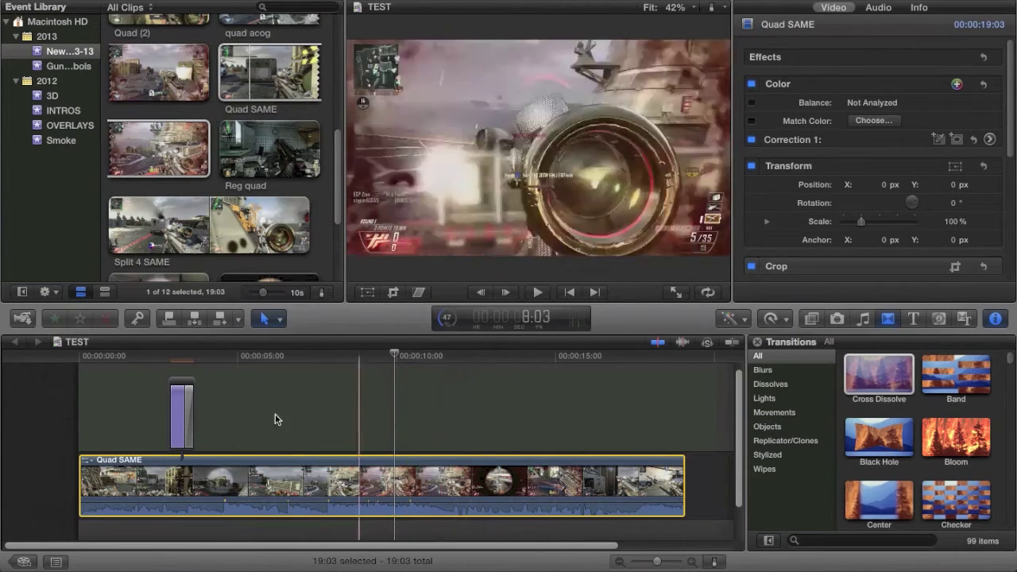
{"action": "left_click", "coordinate": [182, 413]}
Step: Delete the selected title and dissolve, leaving Quad SAME alone at 19:03
{"action": "key", "text": "Delete"}
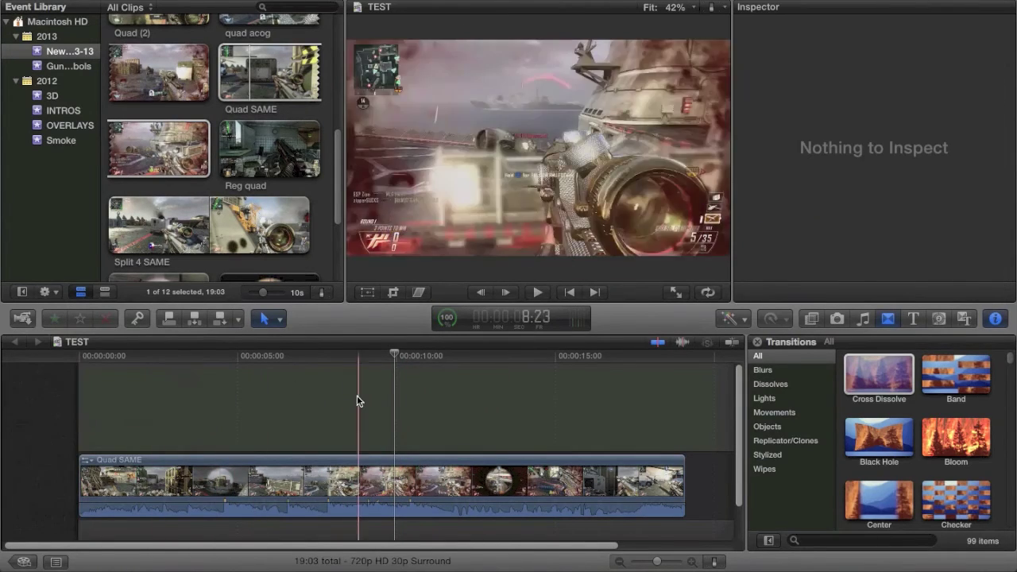